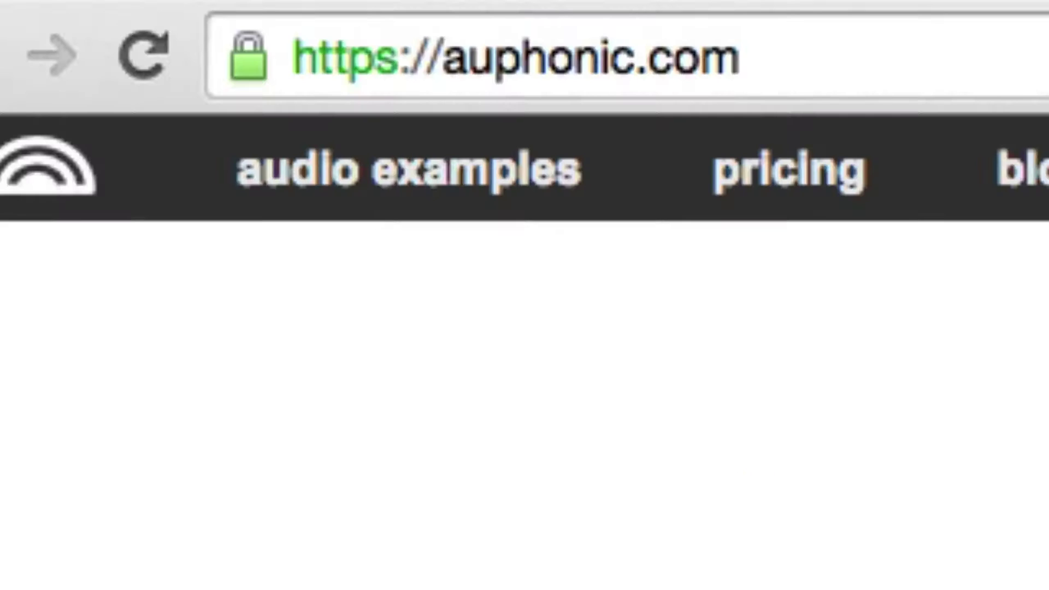
Log in to Auphonic and go to the services page listing FTP, Dropbox, YouTube and connected services.
drag(442, 62, 733, 52)
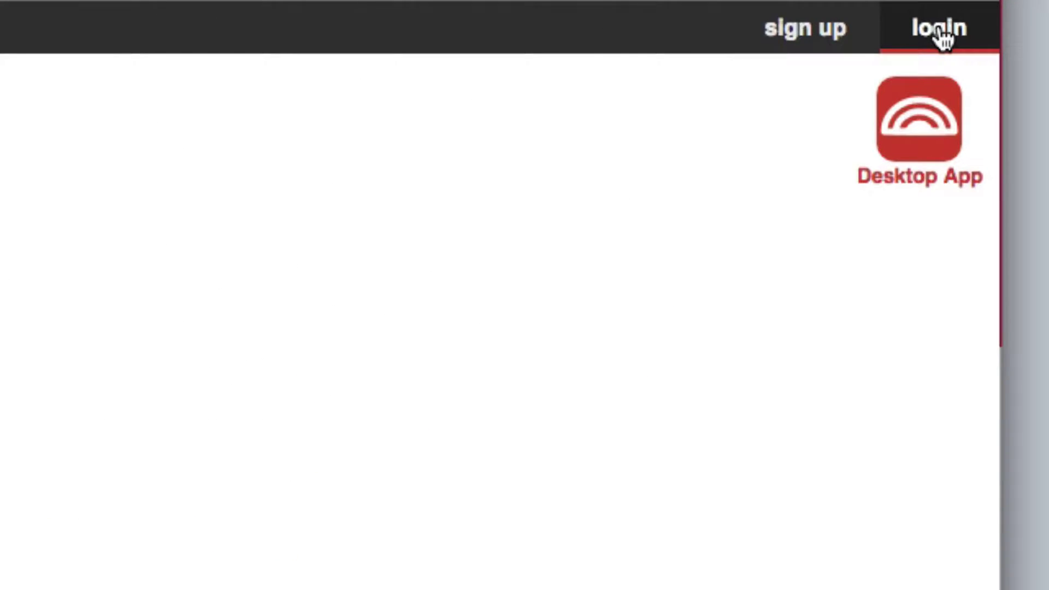
click(1033, 29)
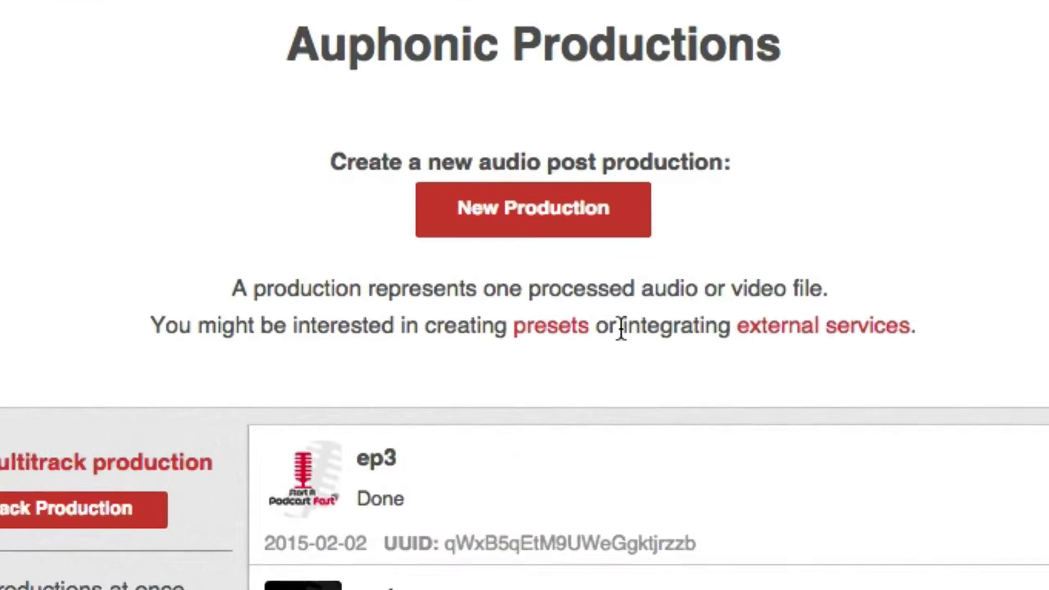
drag(621, 328, 926, 334)
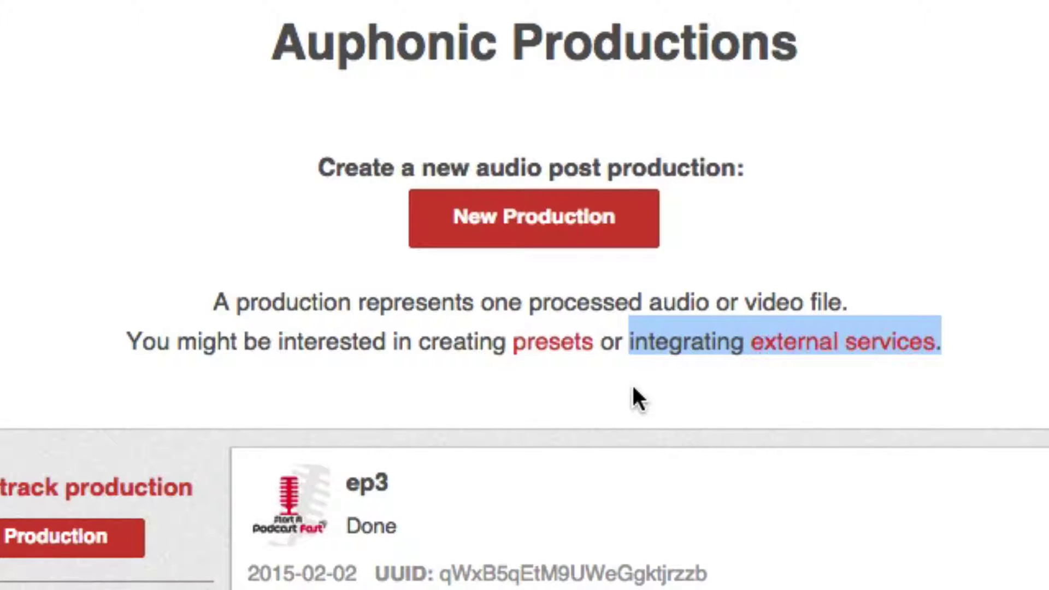
click(634, 342)
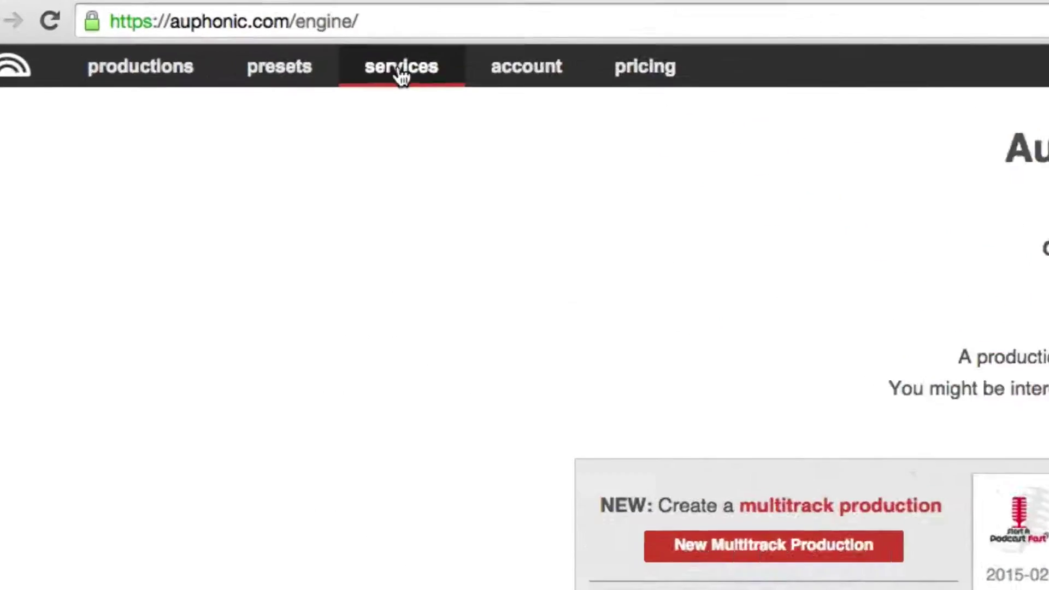
click(186, 30)
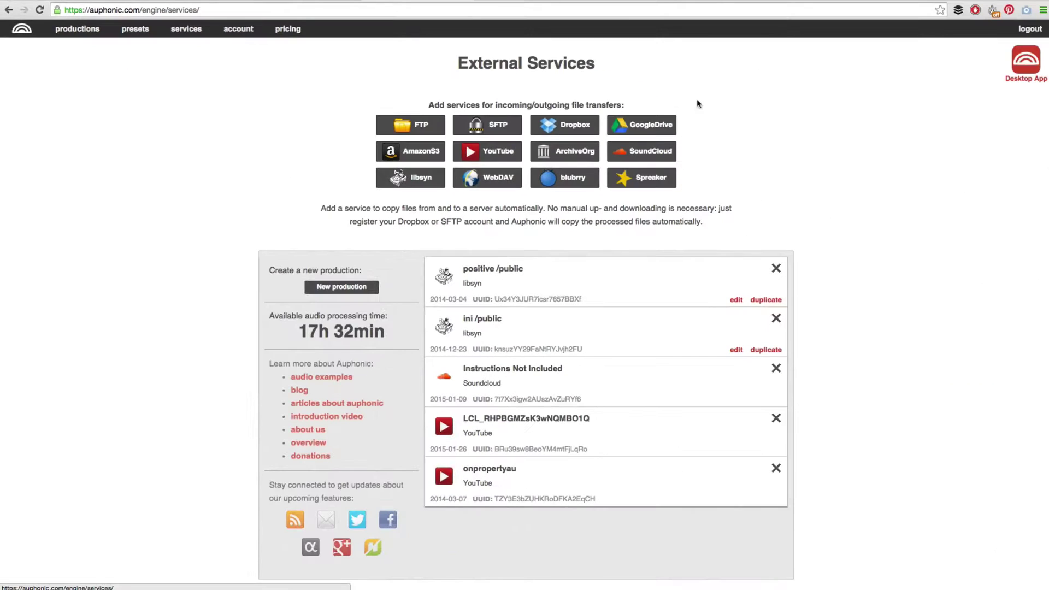
Connect a SoundCloud account by entering its e-mail and password and approving Auphonic's access.
click(645, 156)
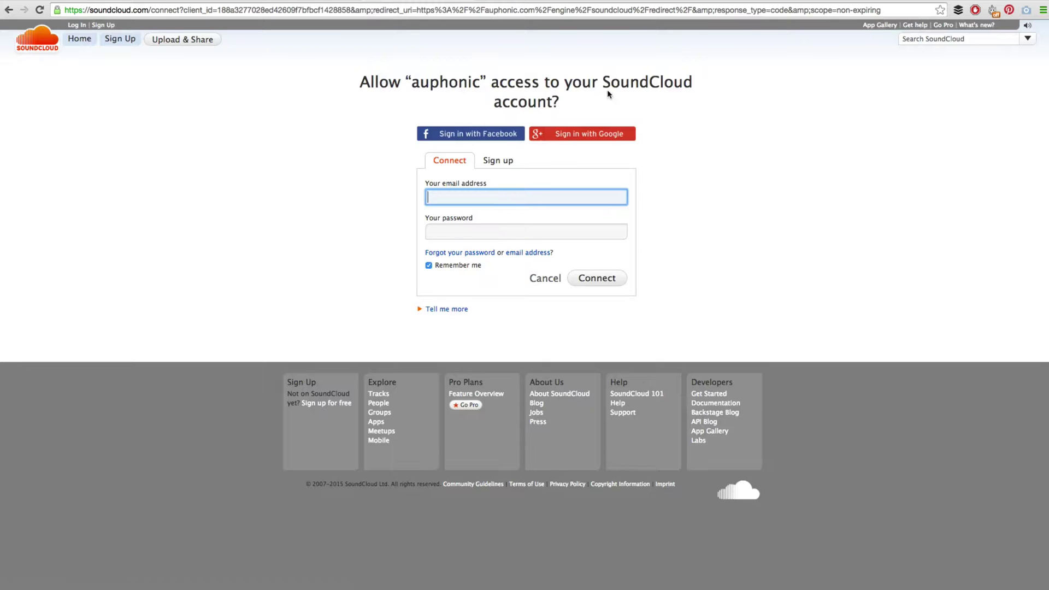
text(ry)
click(466, 212)
click(478, 238)
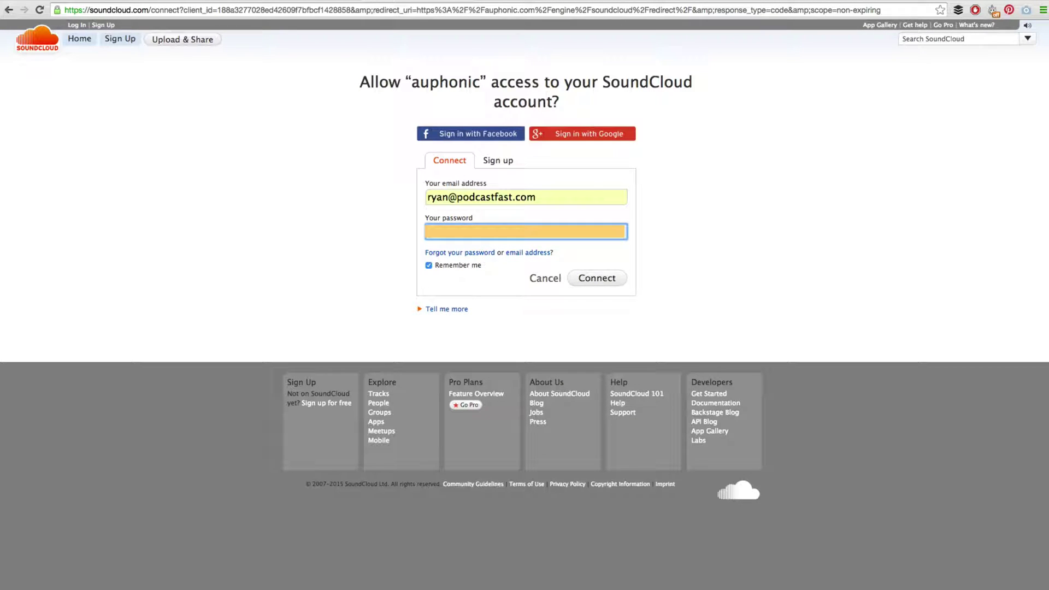
click(599, 277)
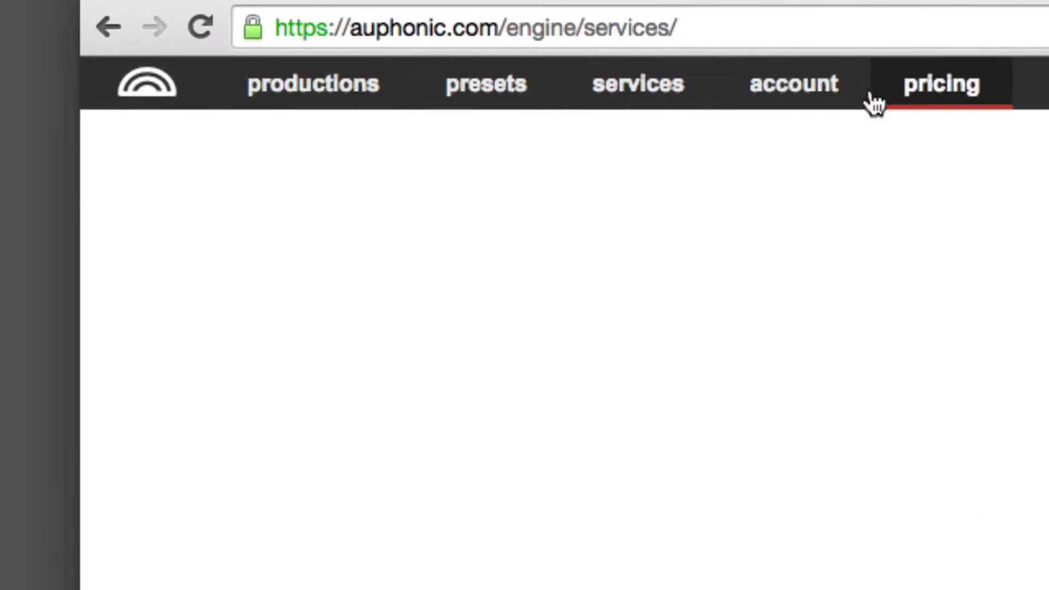
Start a new Auphonic production with PF1.mp4 as the source file.
click(320, 94)
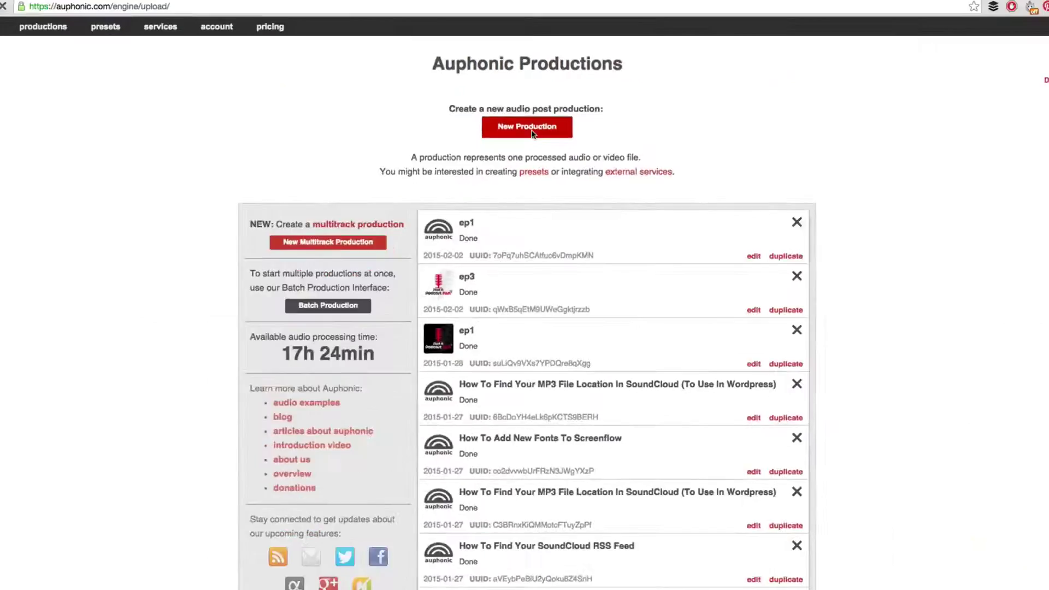
click(570, 271)
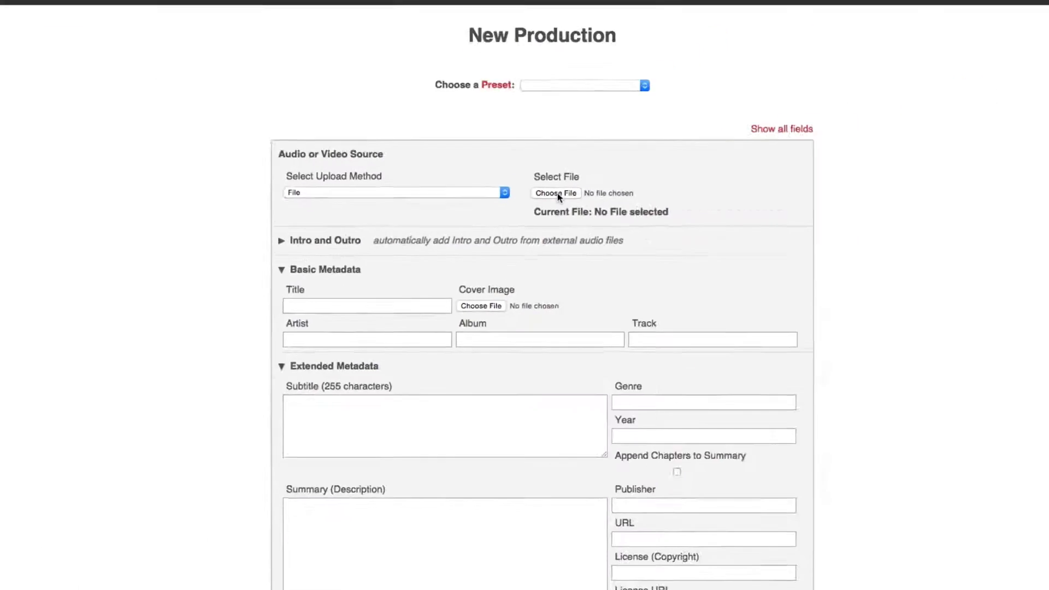
click(743, 156)
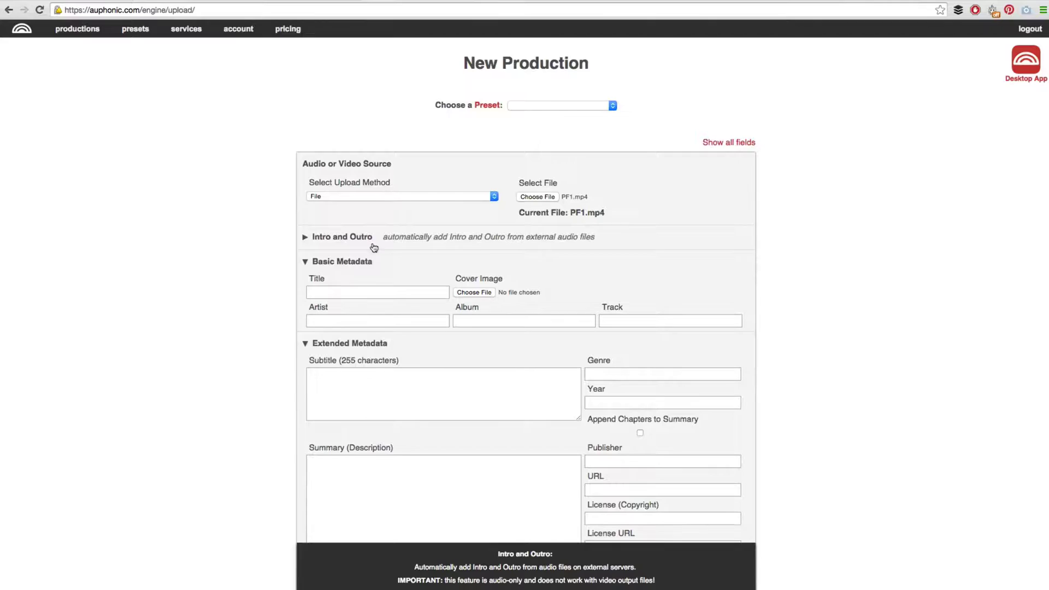
Title the production ep1 and attach the podcast cover image.
click(333, 277)
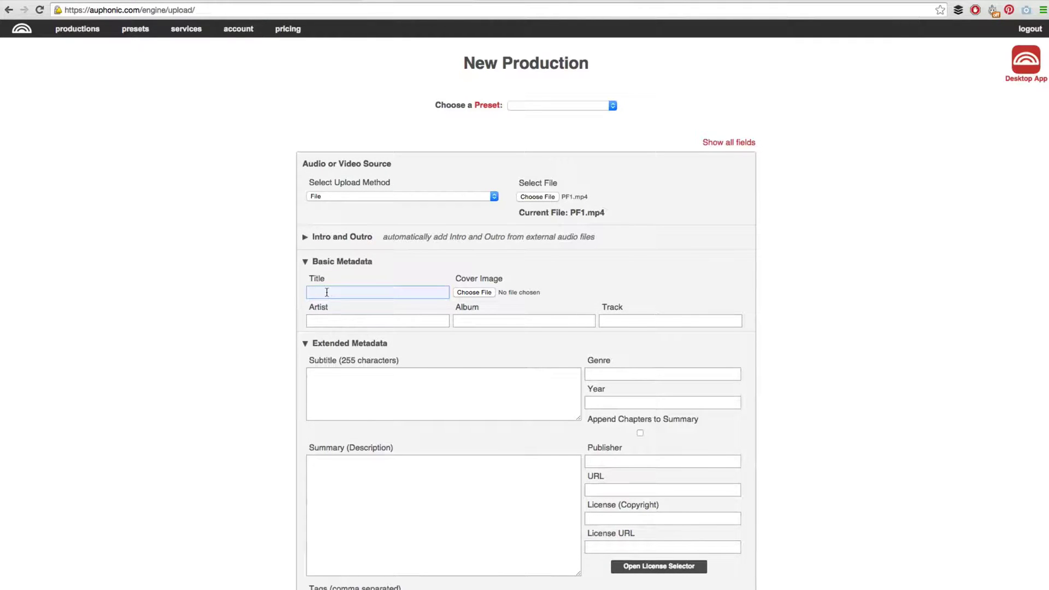
click(327, 293)
click(273, 282)
click(315, 291)
text(ep)
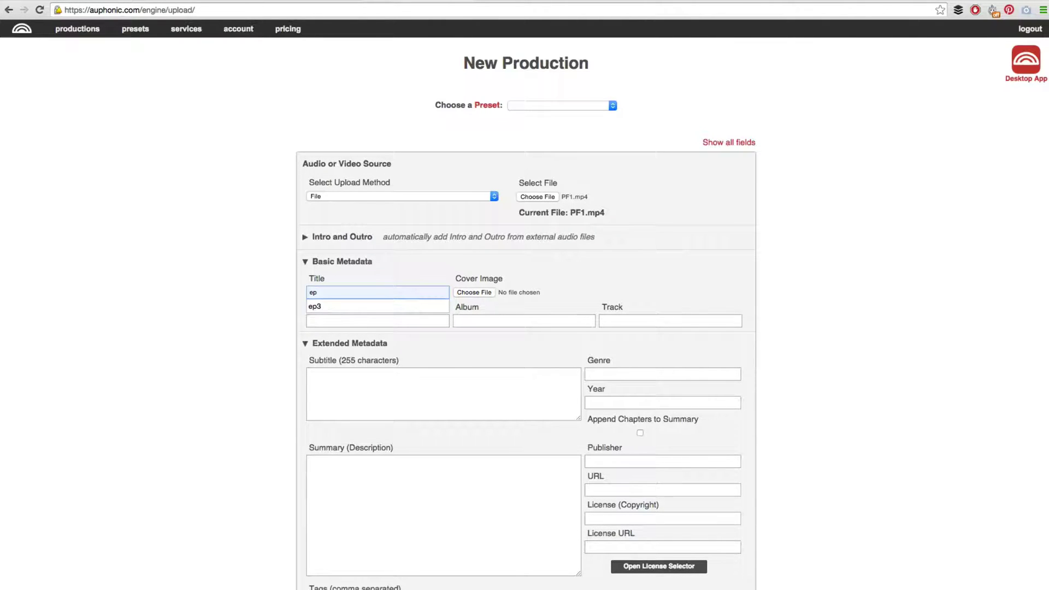
text(1)
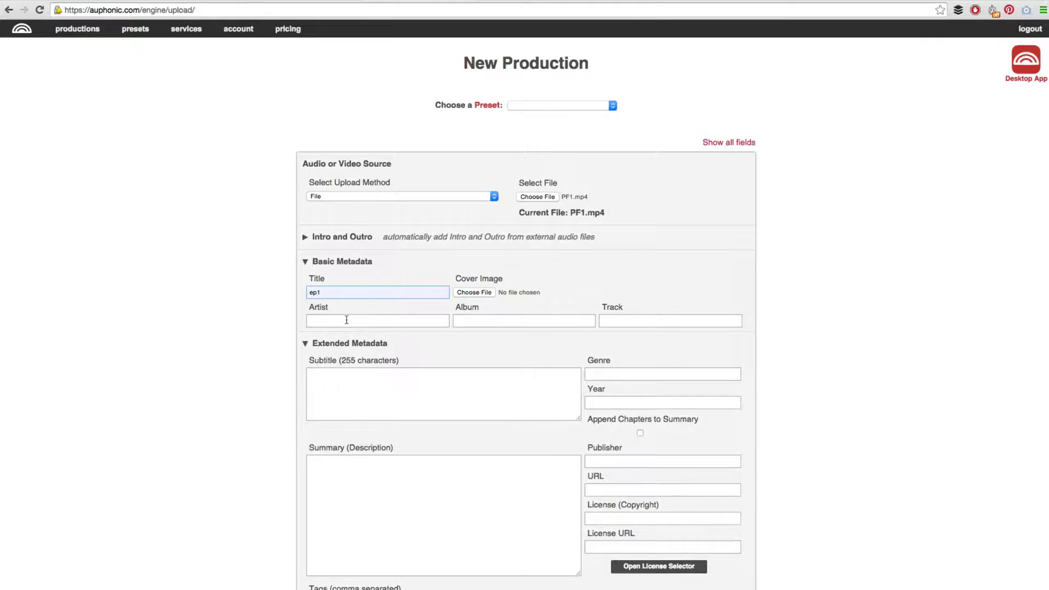
drag(334, 294, 305, 294)
drag(323, 293, 300, 294)
click(343, 296)
click(474, 292)
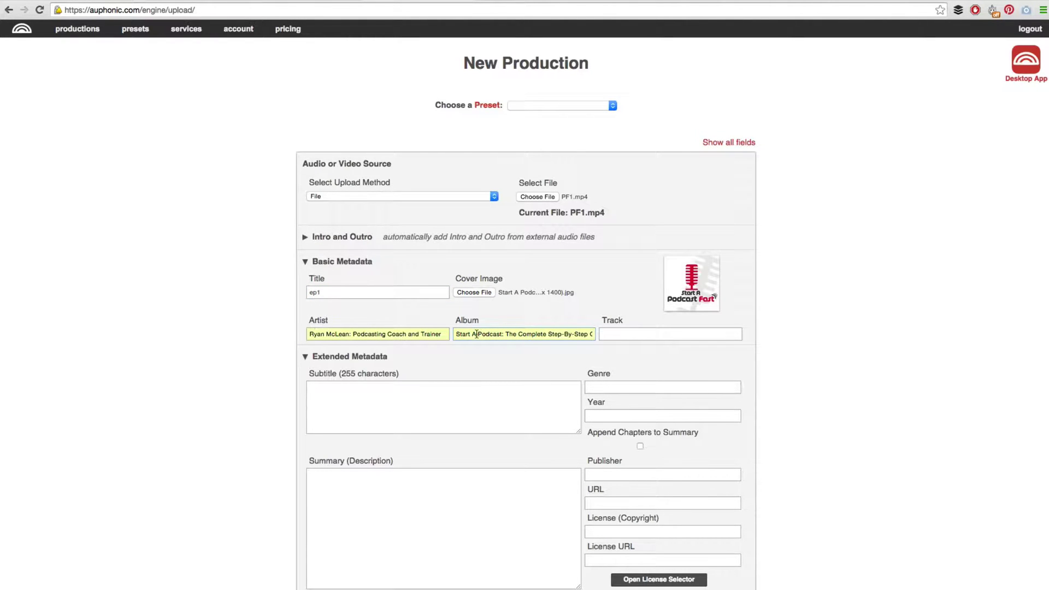
Remove the video output file so only the MP3 output remains.
scroll(411, 409, down, 3)
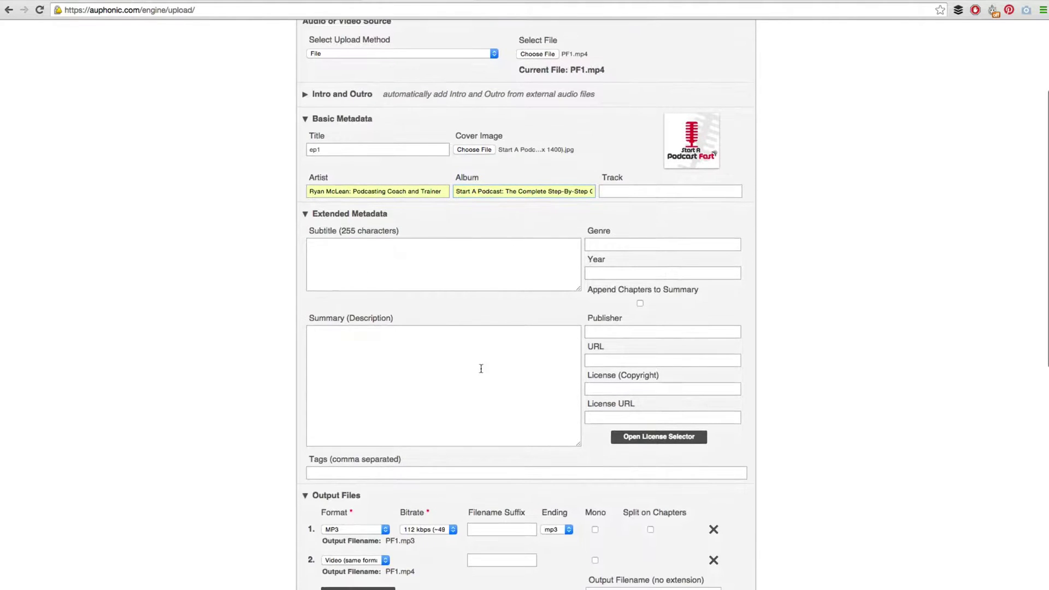
scroll(399, 267, down, 1)
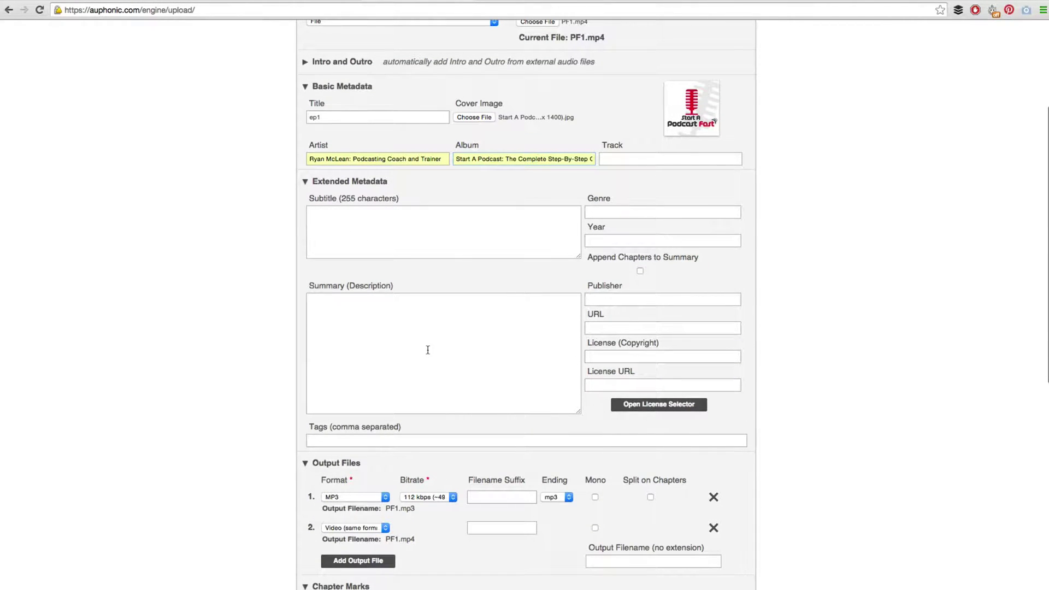
scroll(410, 377, down, 5)
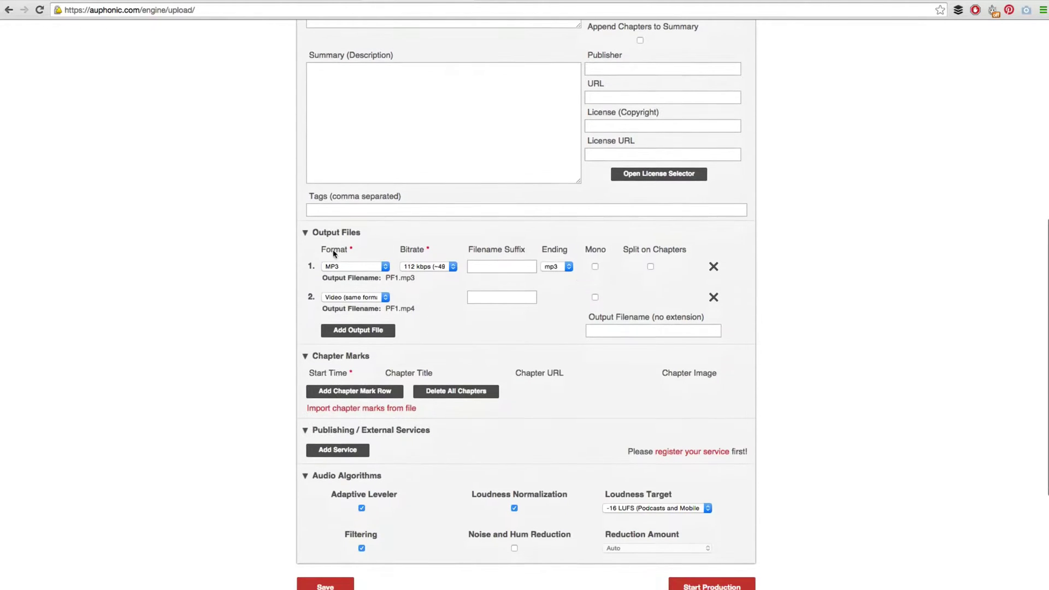
mouse_move(339, 268)
click(714, 299)
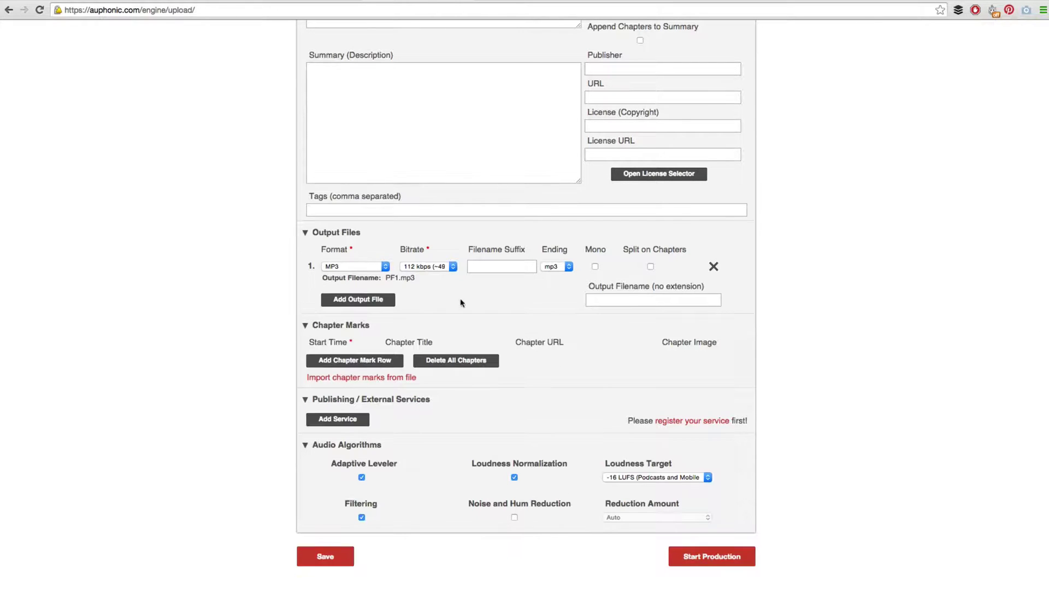
Publish the production to the SoundCloud account as a Podcast and start the production.
scroll(397, 322, down, 3)
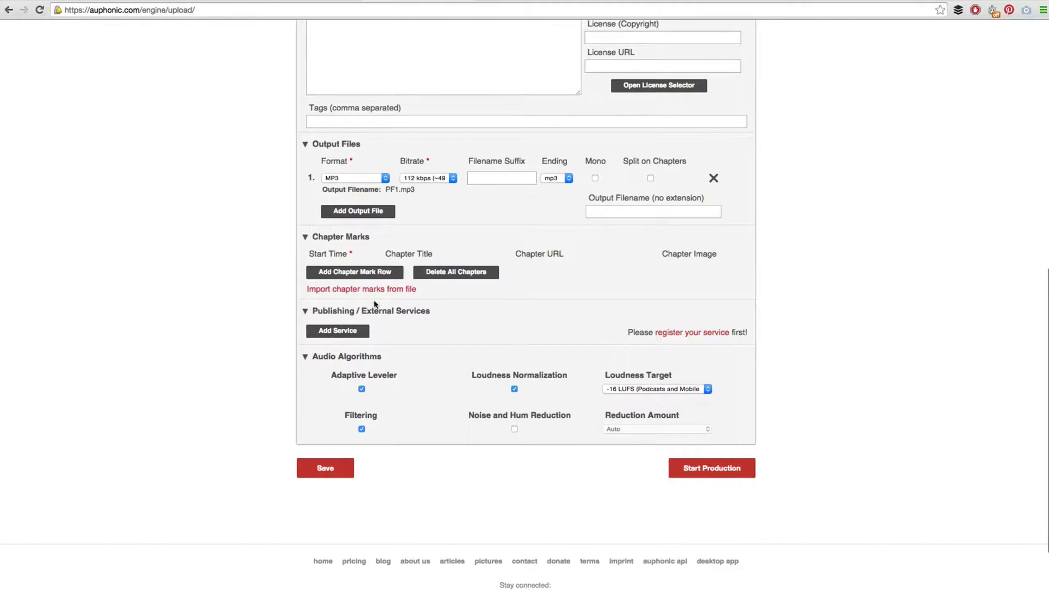
click(335, 330)
click(352, 341)
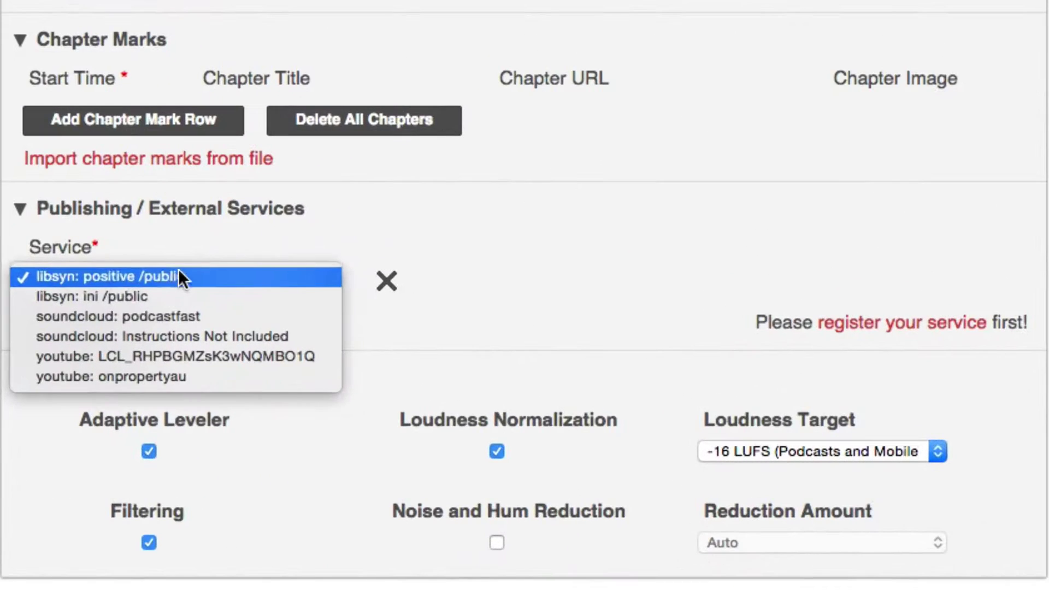
click(136, 317)
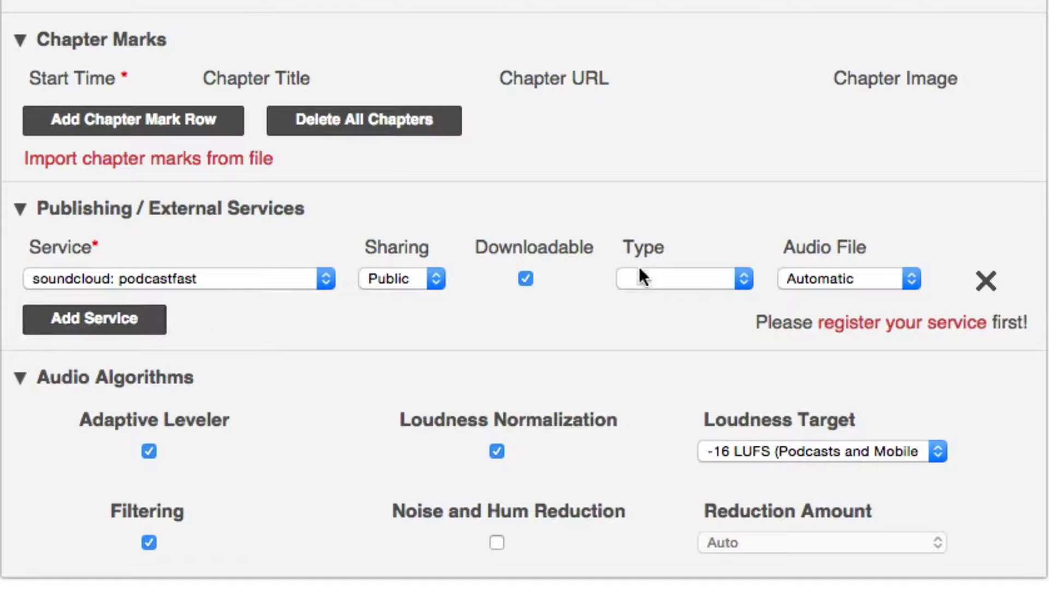
click(655, 279)
click(687, 435)
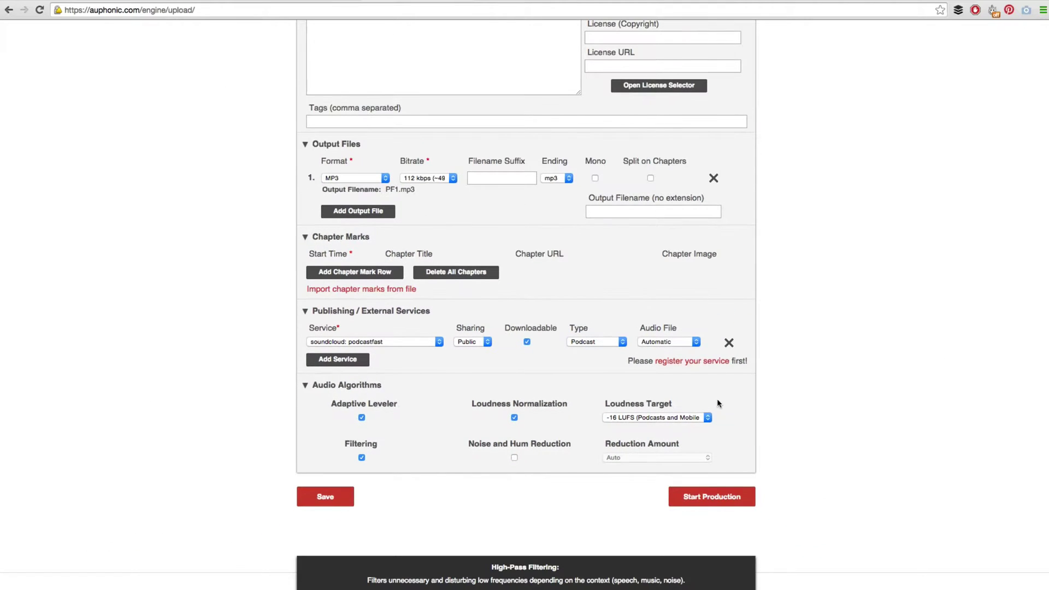
click(704, 498)
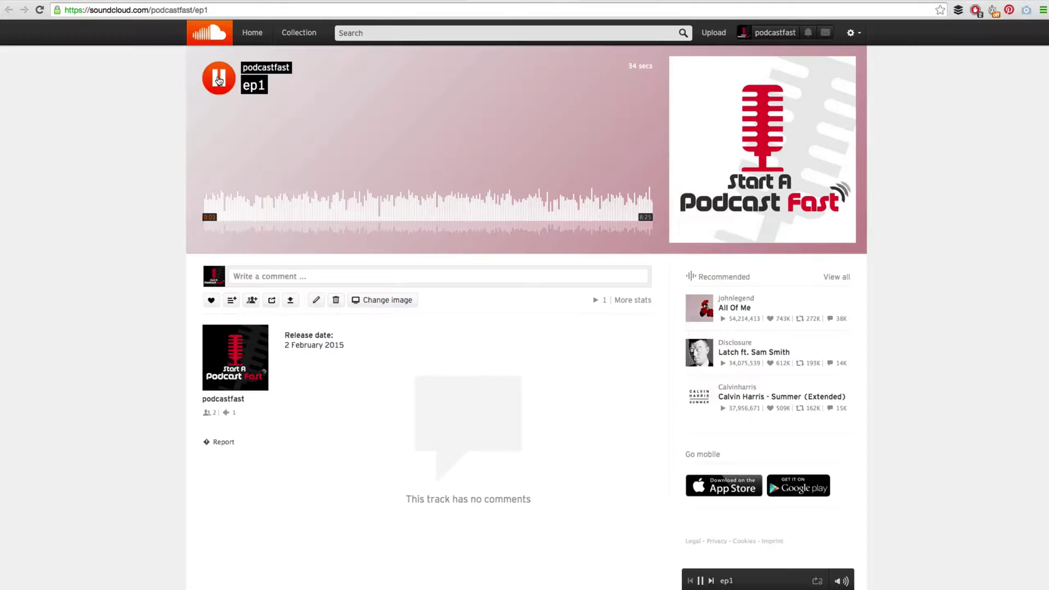
click(218, 81)
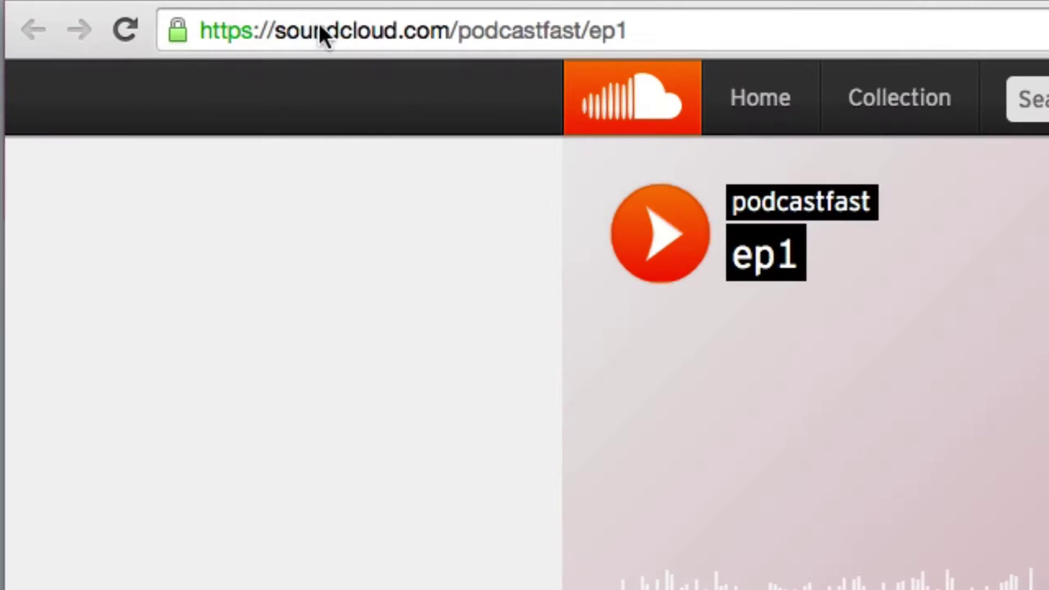
Play the ep1 track on SoundCloud and select its soundcloud.com/podcastfast/ep1 address.
click(322, 32)
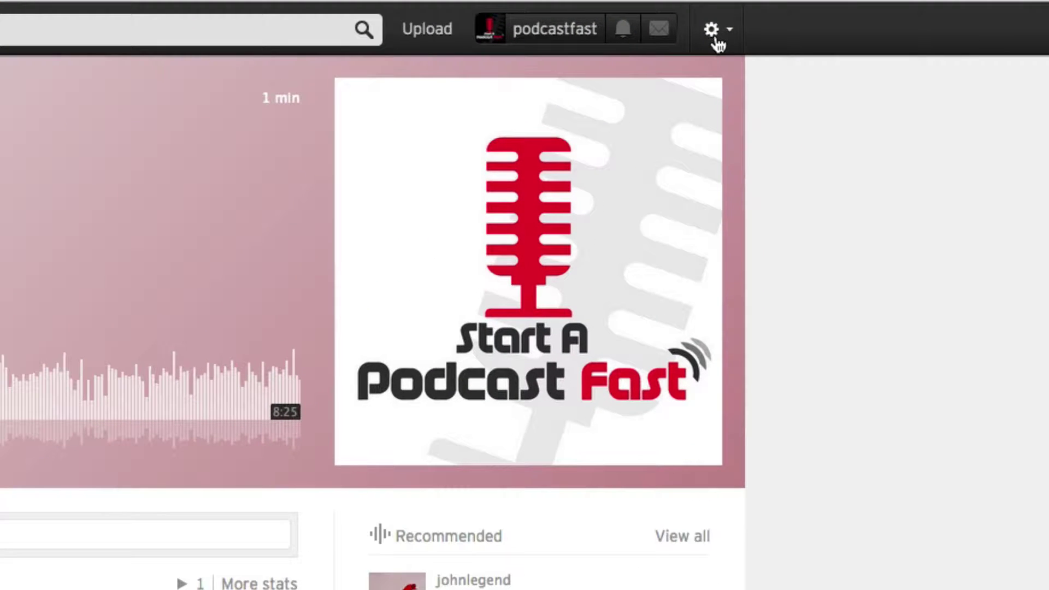
Copy the profile's RSS feed address from SoundCloud's account settings.
click(716, 40)
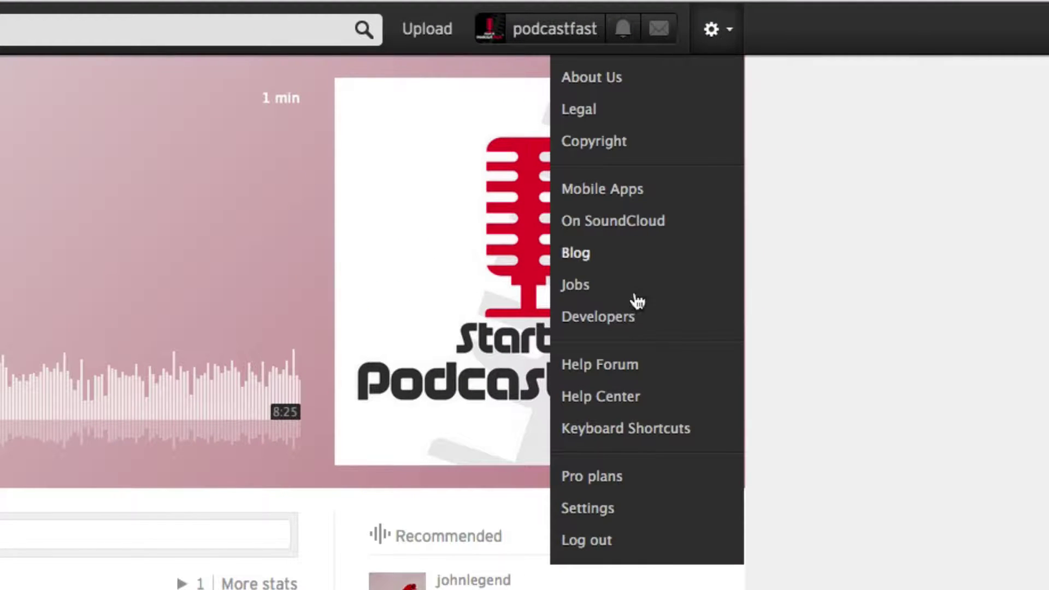
click(588, 508)
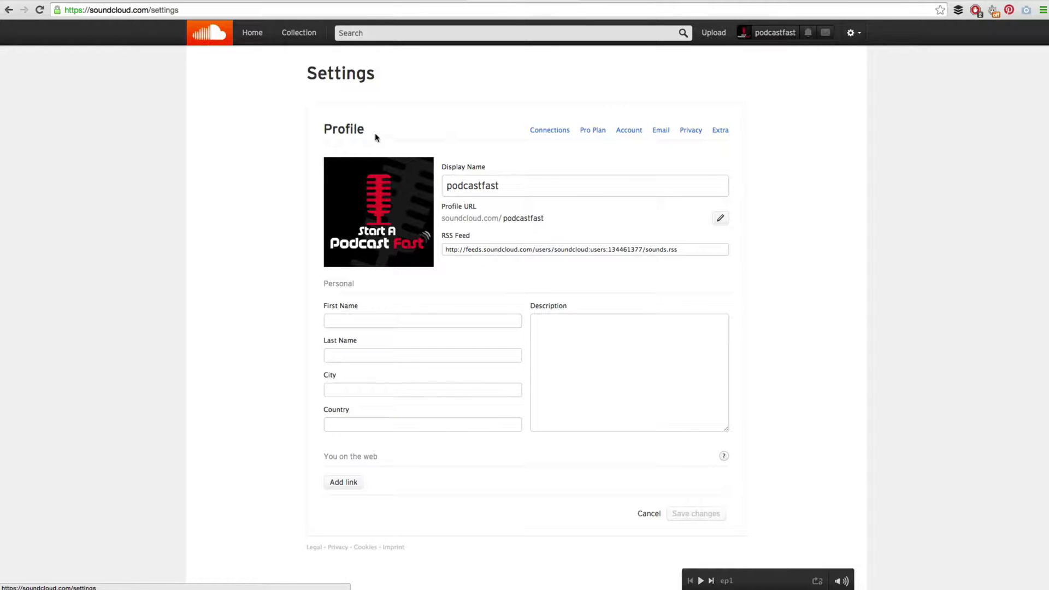
double_click(343, 130)
click(515, 251)
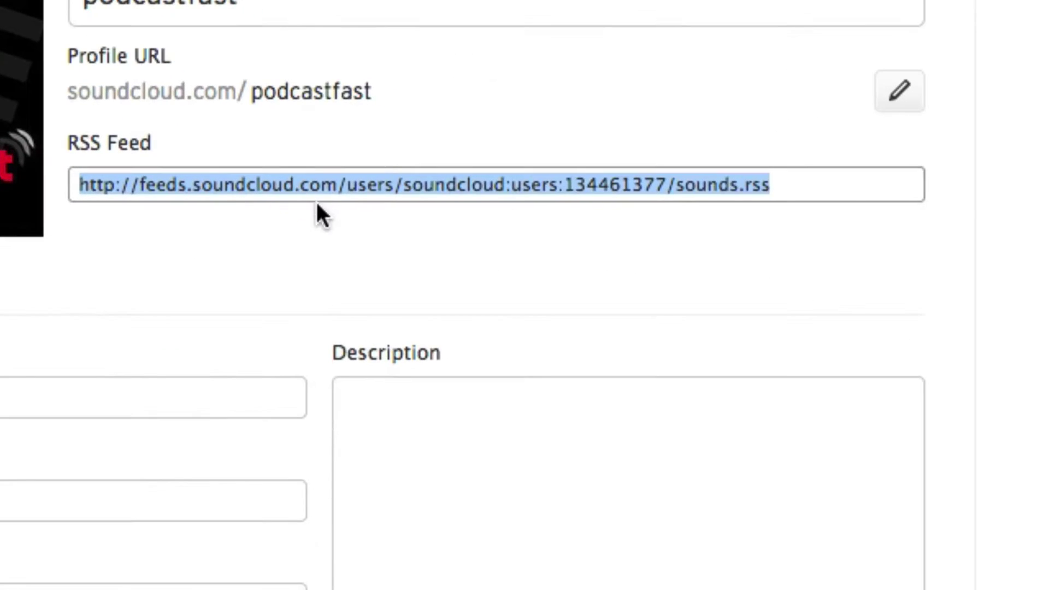
right_click(517, 248)
click(379, 200)
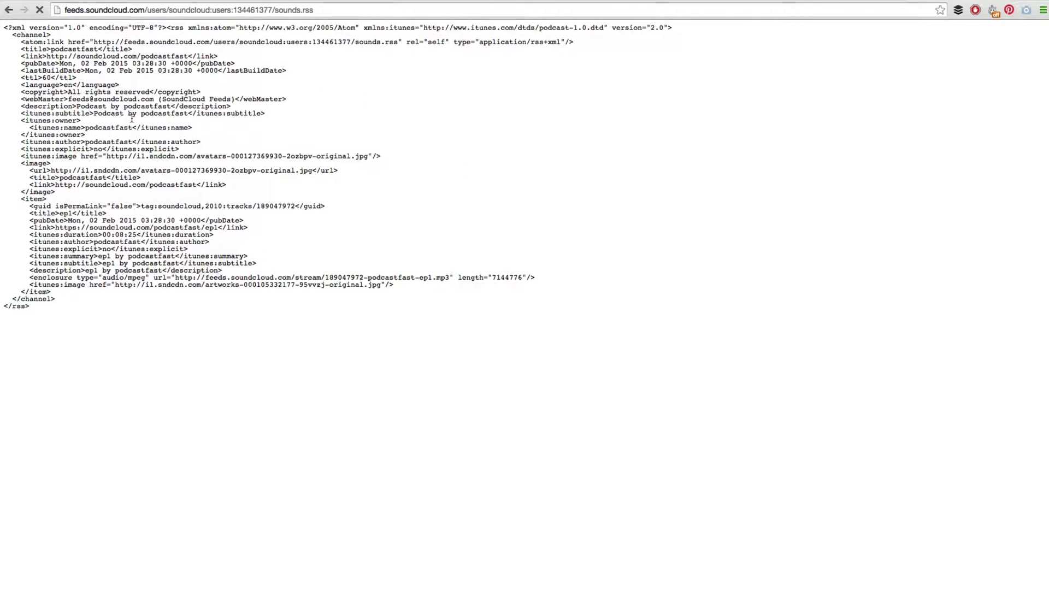
Inspect the podcastfast RSS feed XML and start a search for ep1.mp3.
drag(85, 323, 4, 25)
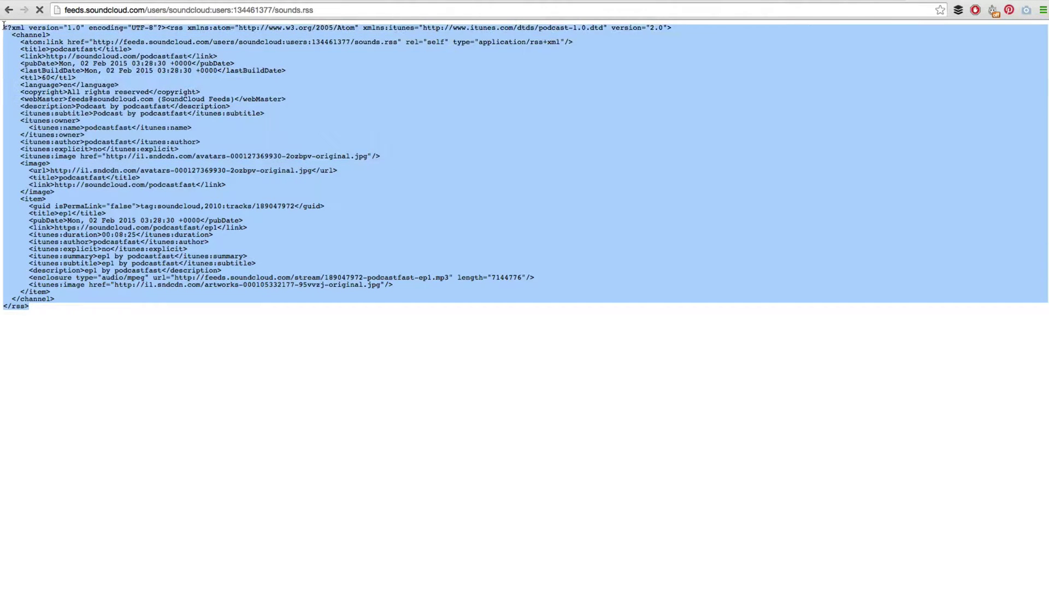
click(142, 125)
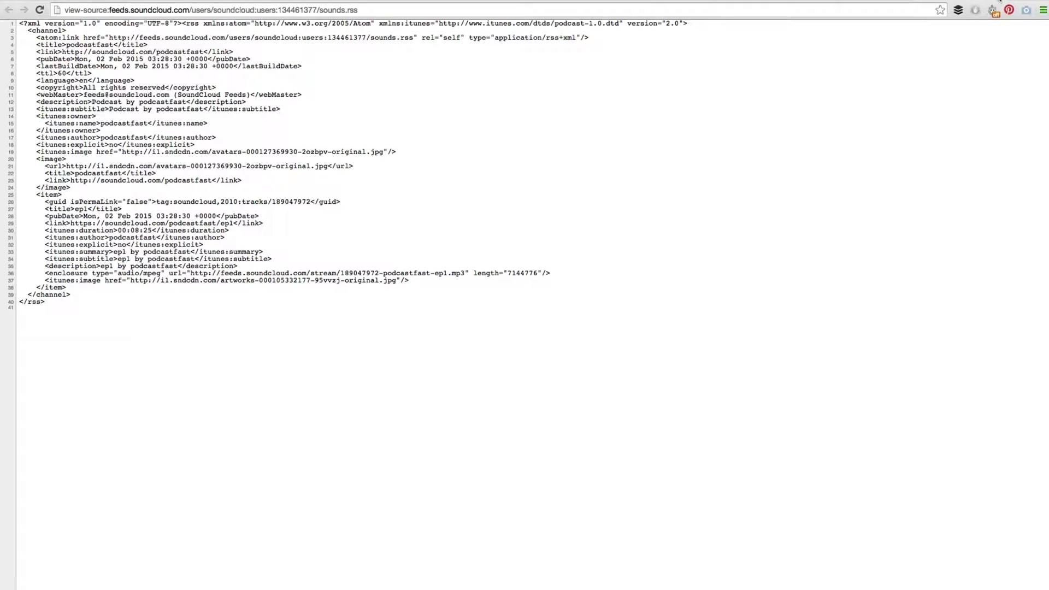
click(995, 7)
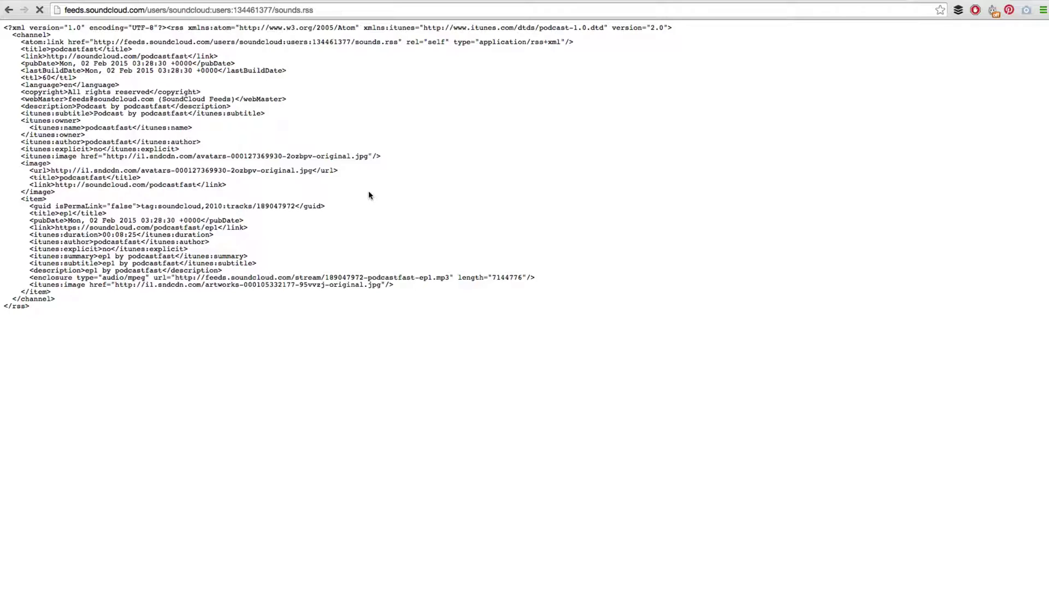
key(super+f)
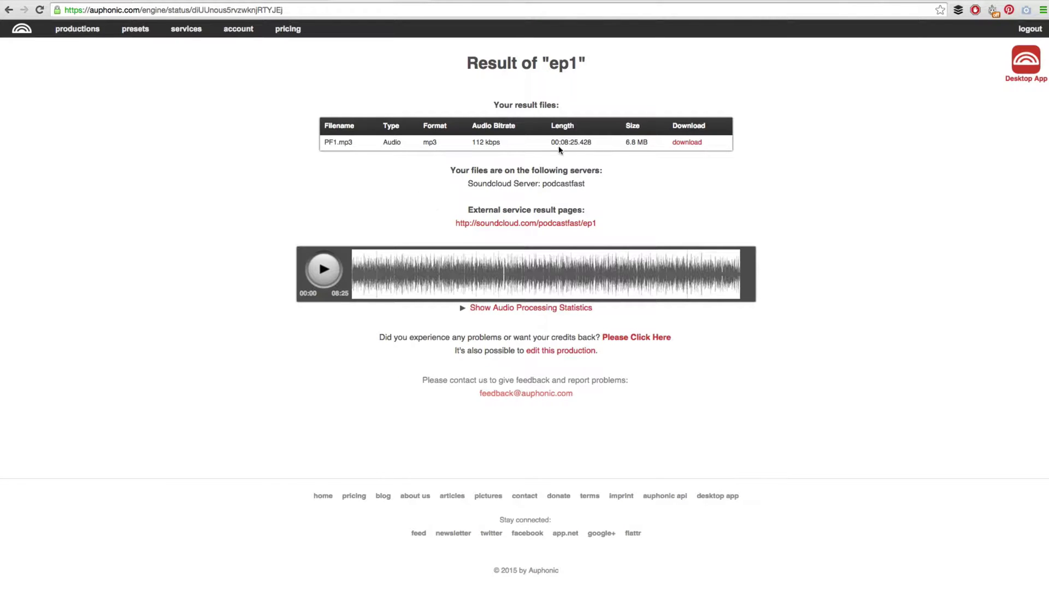
Copy the full ep1.mp3 enclosure URL from the RSS feed.
drag(552, 63, 578, 64)
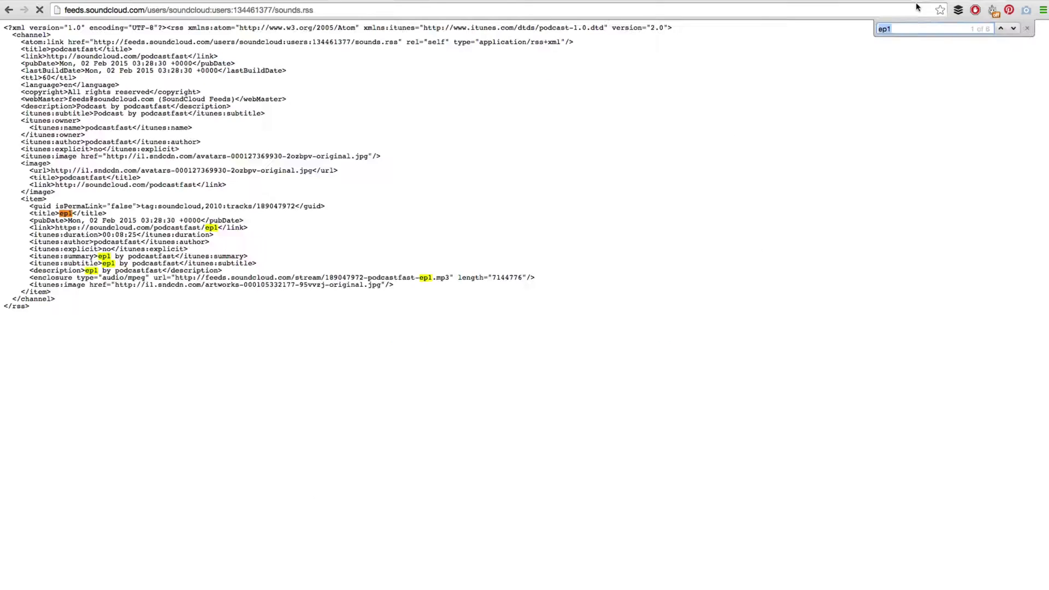
click(606, 38)
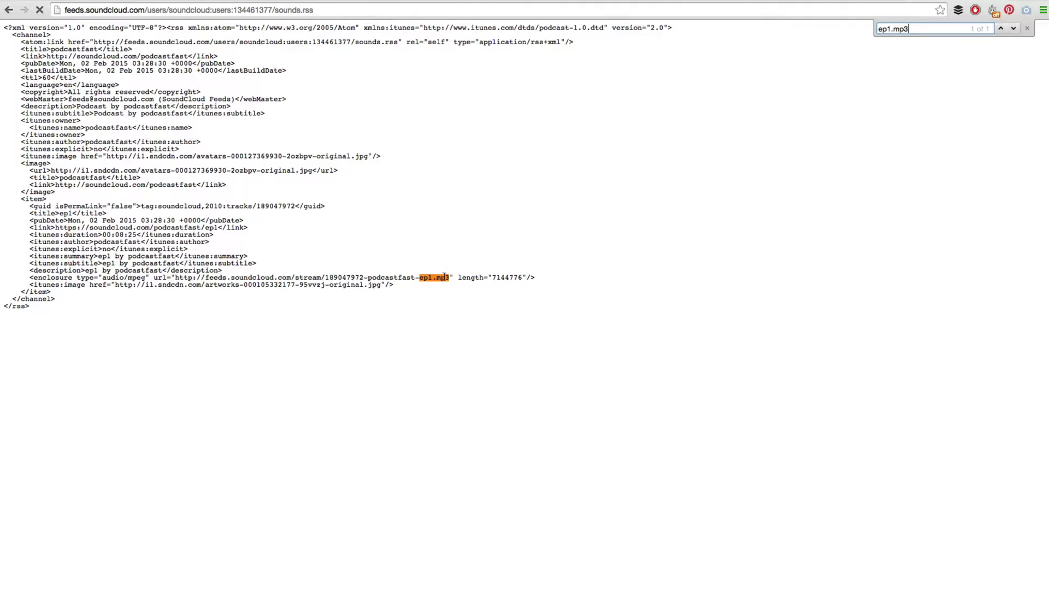
drag(176, 279, 449, 279)
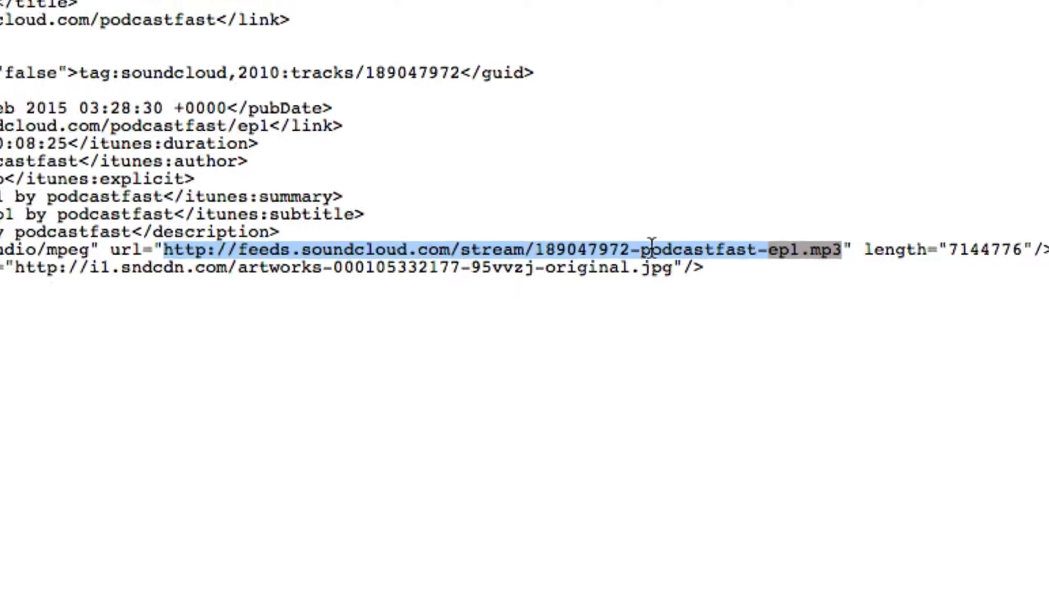
right_click(652, 249)
click(703, 344)
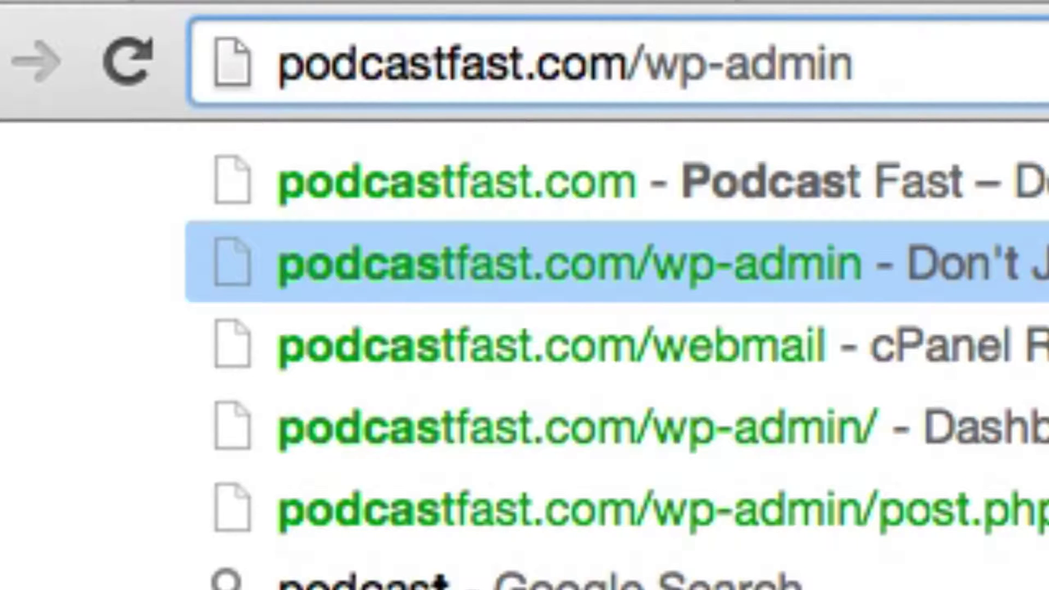
Load podcastfast.com/wp-admin and log in with the saved credentials.
key(Return)
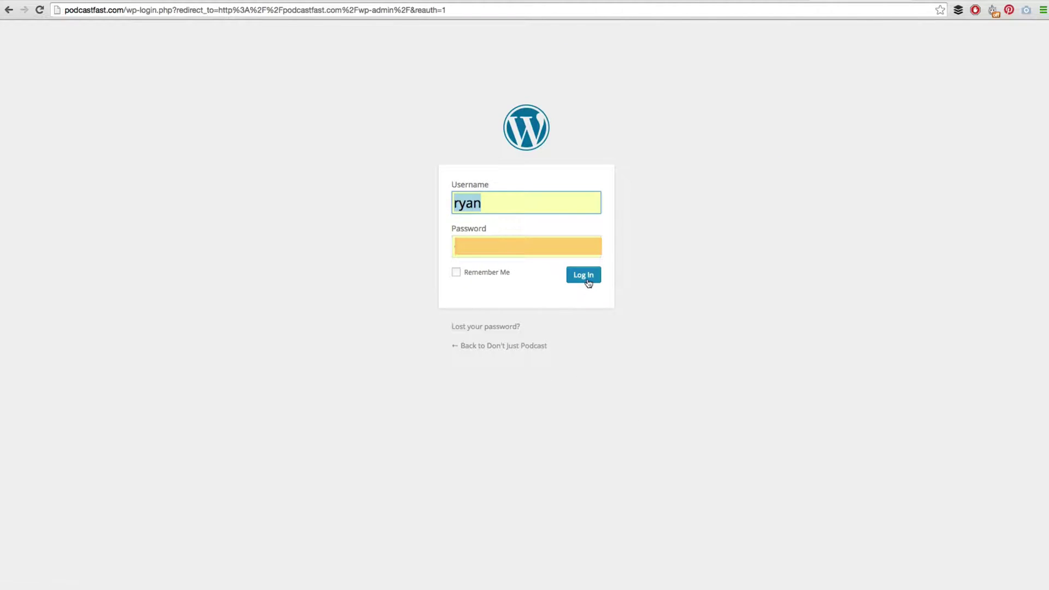
click(588, 282)
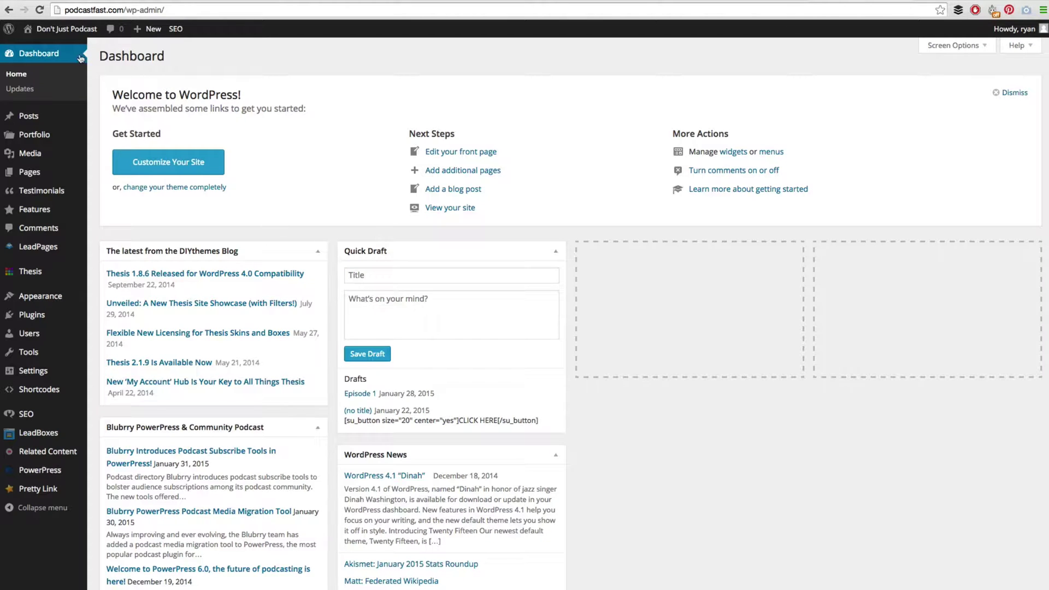
Create a new post via Posts > Add New and begin its title.
mouse_move(30, 116)
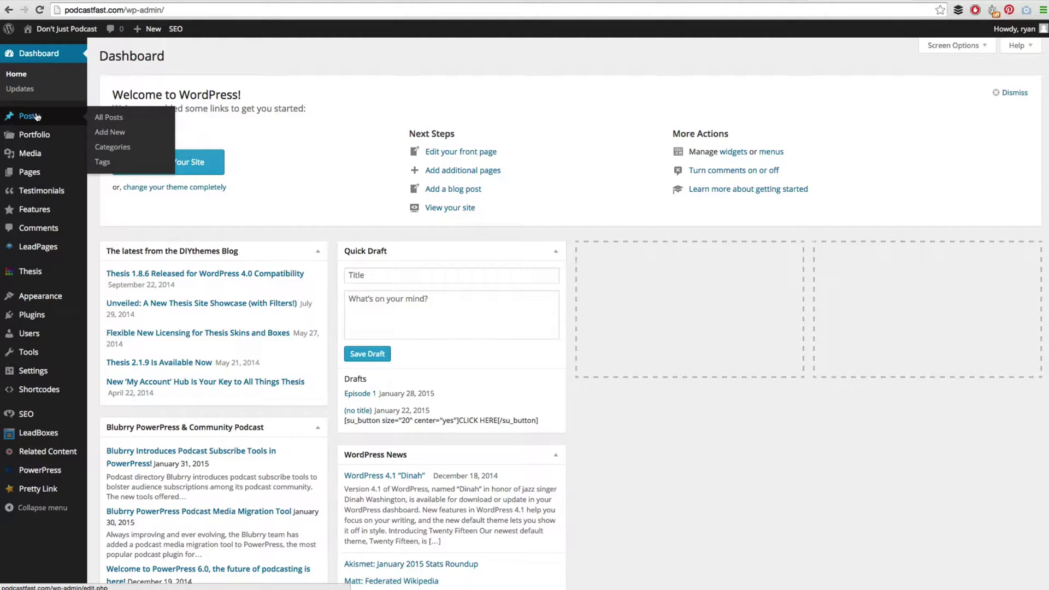
click(114, 134)
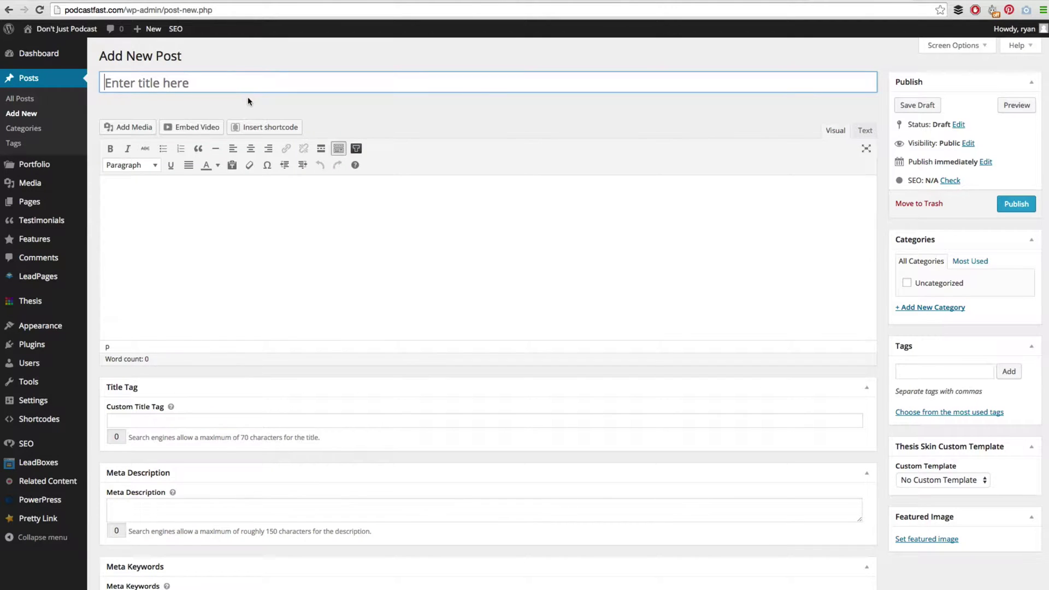
click(177, 86)
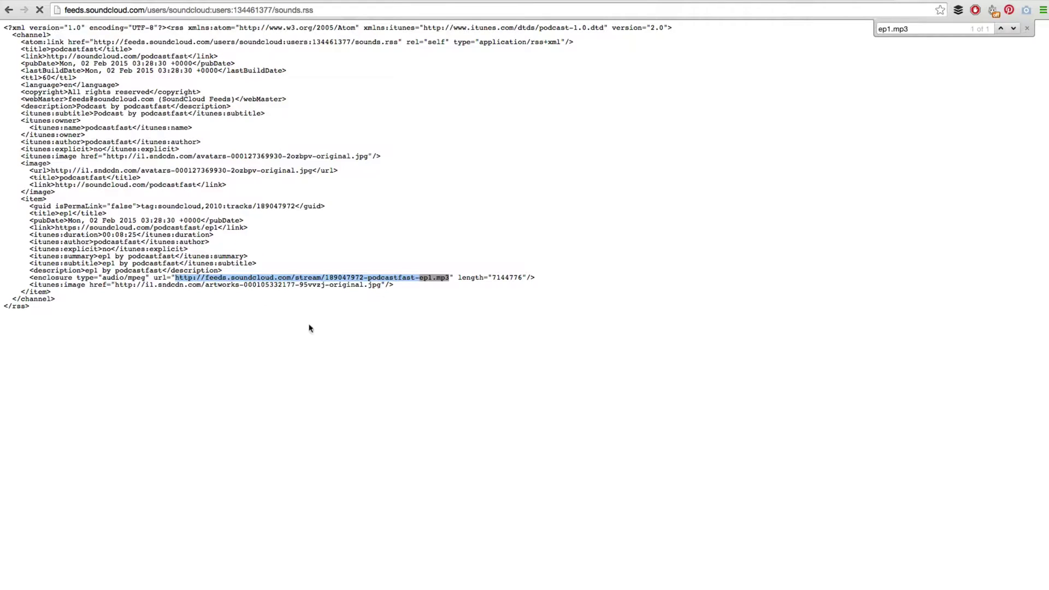
Copy the episode's MP3 enclosure URL from the SoundCloud feed and return to the WordPress post.
right_click(344, 276)
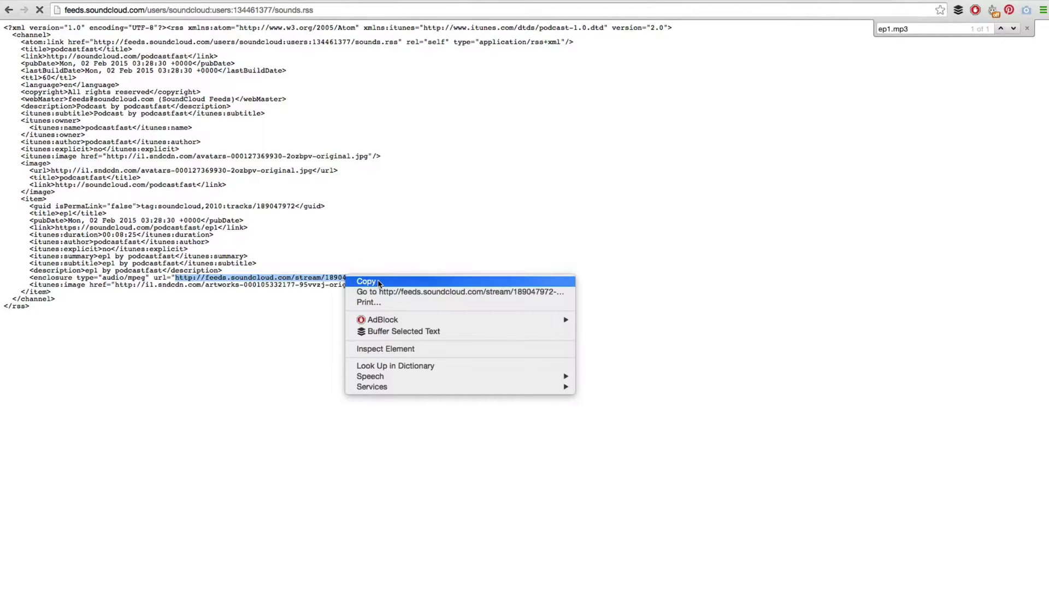
click(357, 282)
click(839, 0)
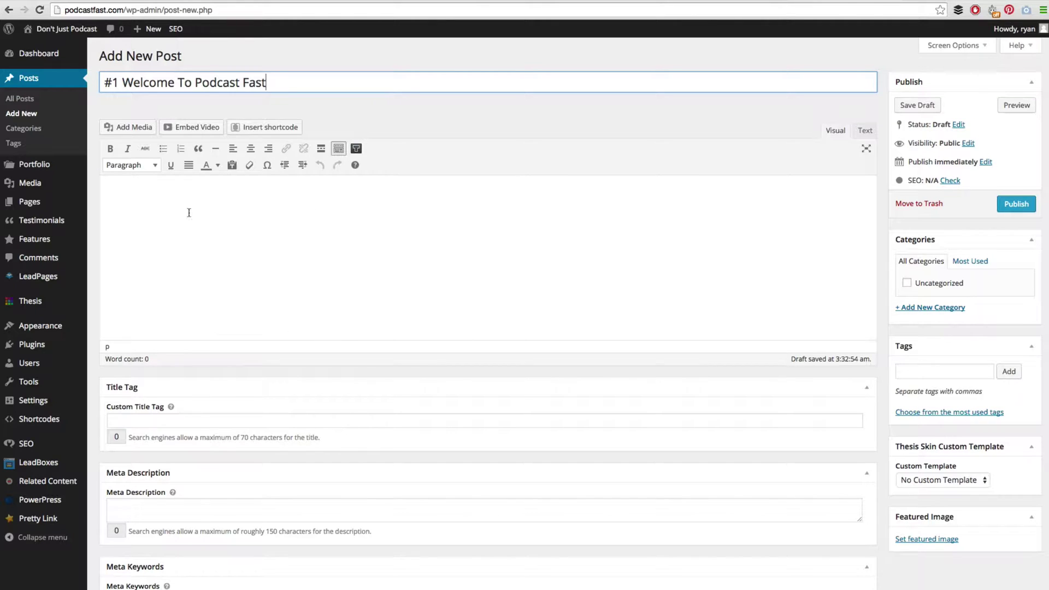
Paste the SoundCloud podcastfast-ep1.mp3 stream link into the Podcast Episode Media URL field.
scroll(267, 312, down, 15)
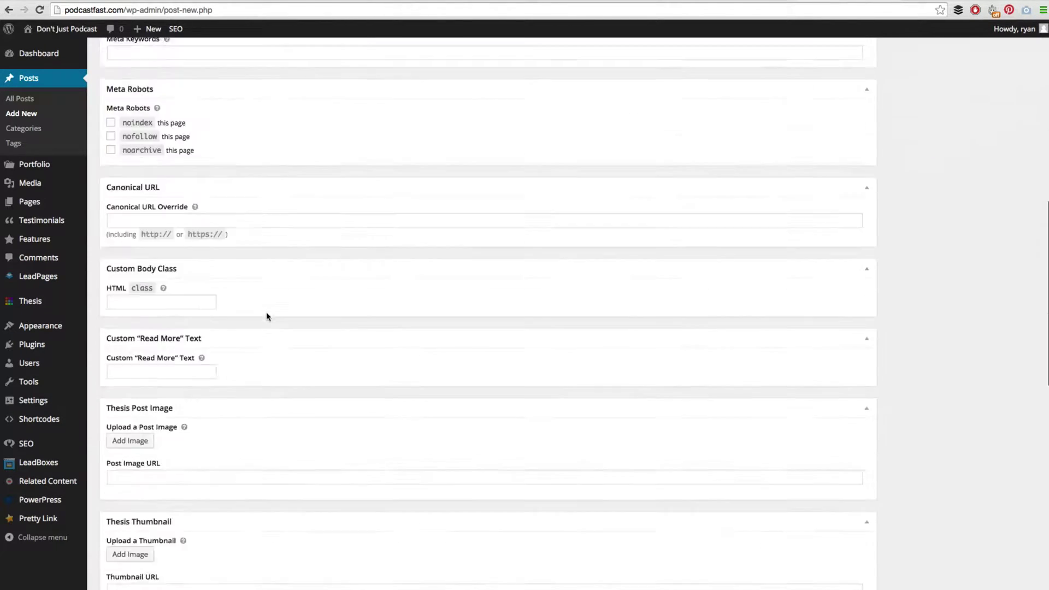
scroll(268, 312, down, 5)
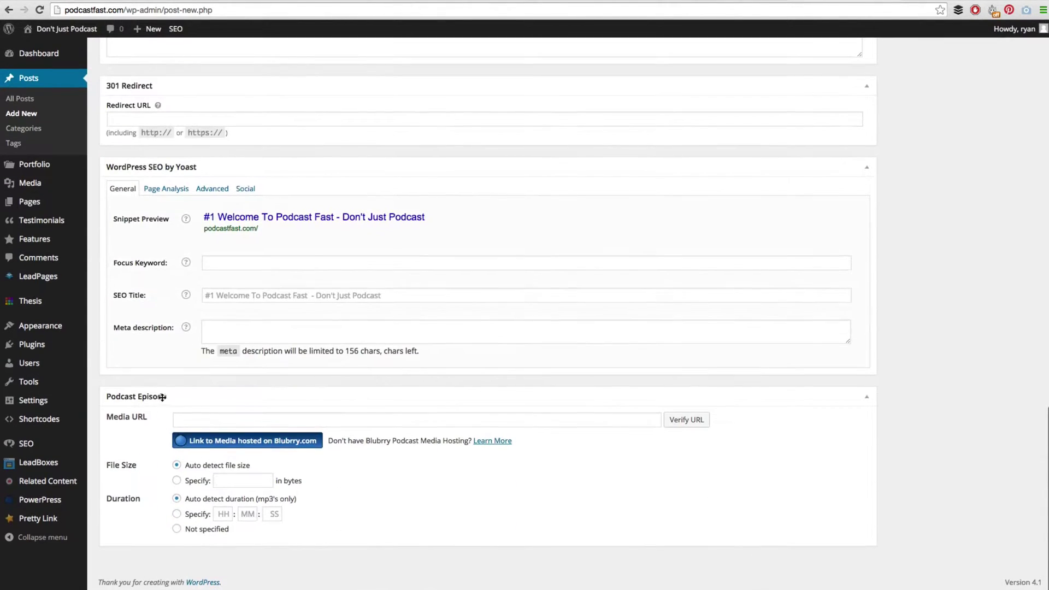
click(209, 421)
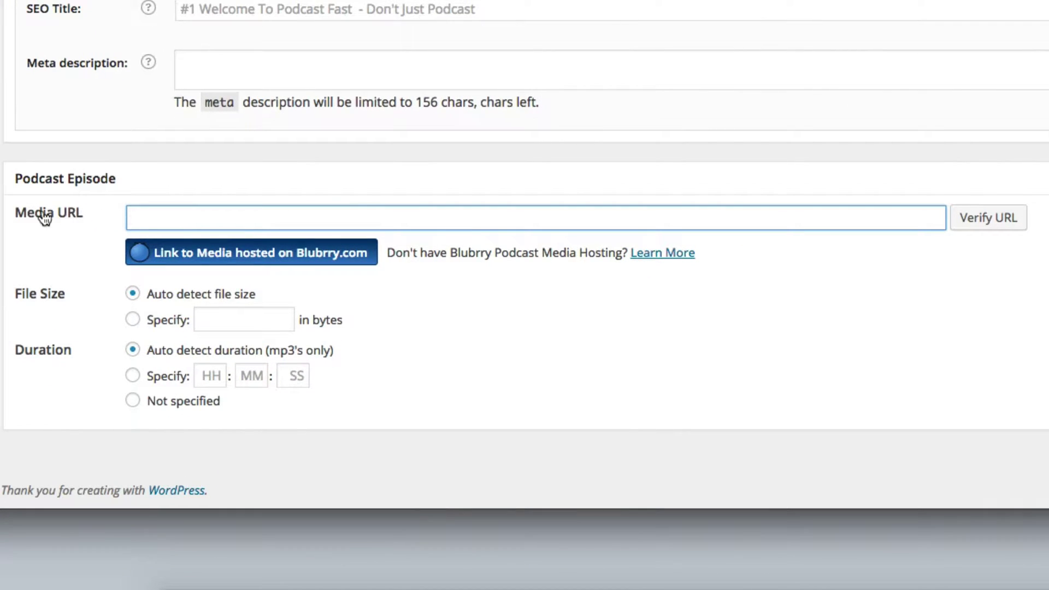
right_click(173, 215)
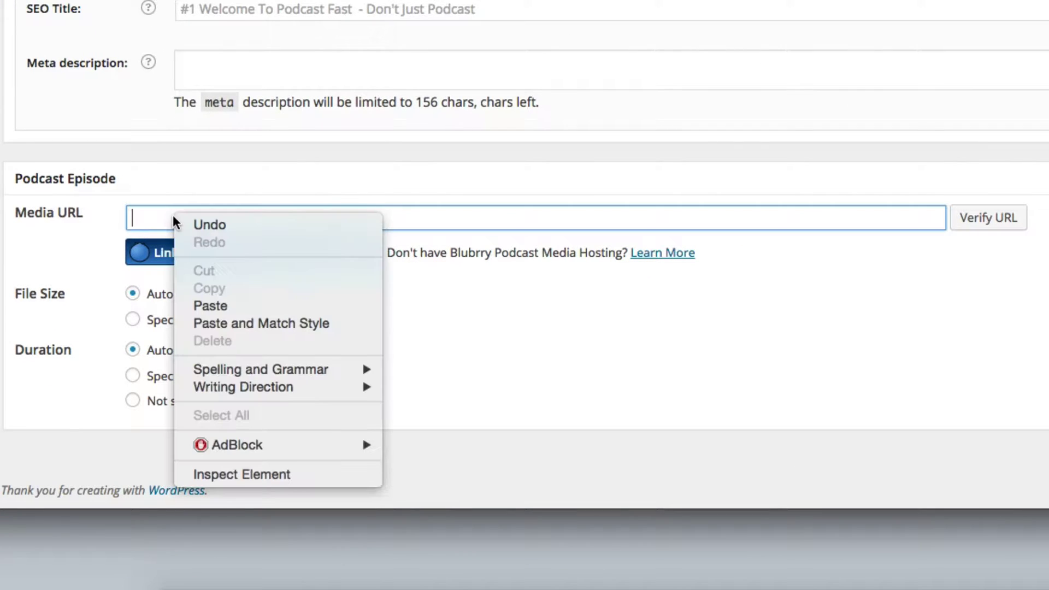
click(231, 305)
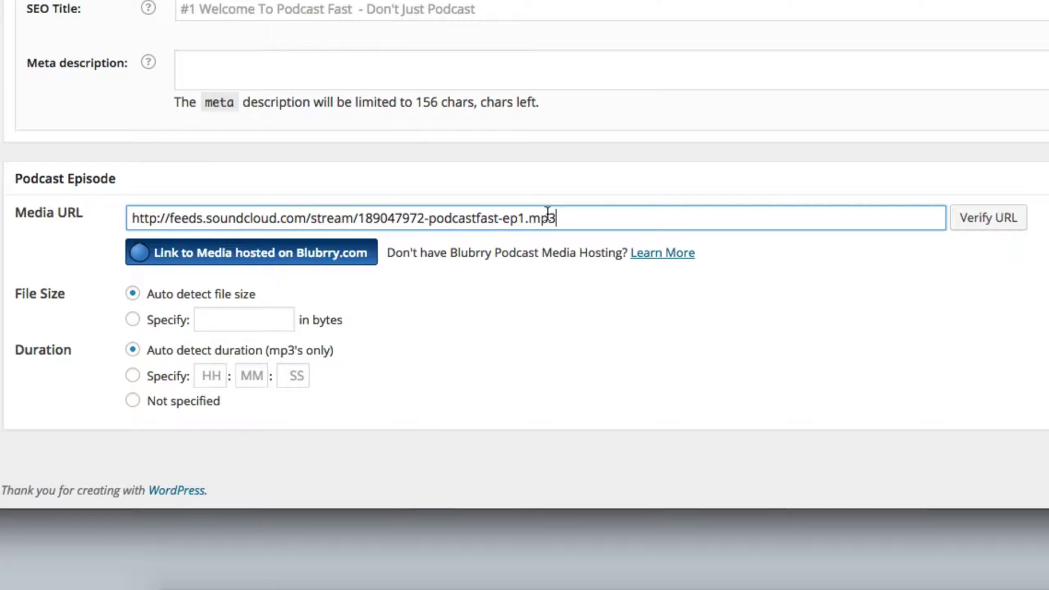
Verify the Media URL, which reports no valid MPEG synch.
click(989, 222)
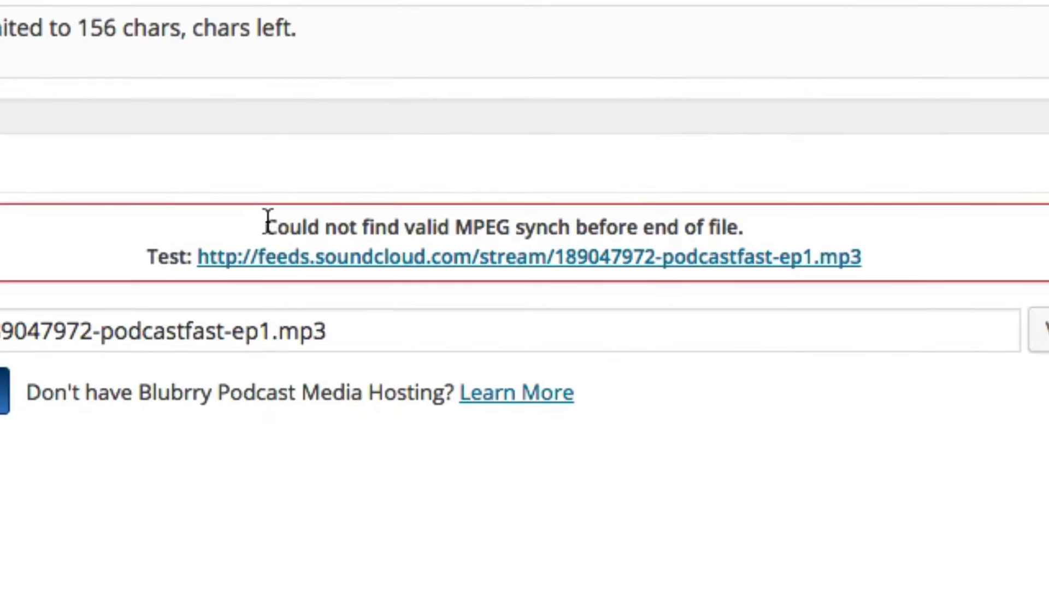
mouse_move(268, 221)
mouse_down()
mouse_move(850, 258)
mouse_move(904, 246)
mouse_move(620, 265)
mouse_move(263, 221)
mouse_up()
click(939, 253)
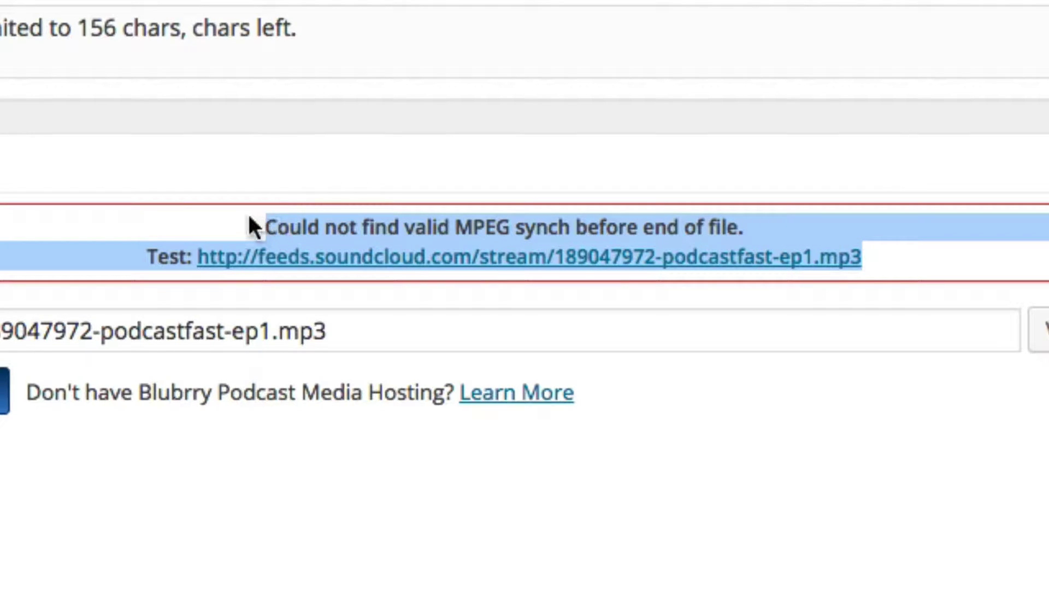
click(262, 221)
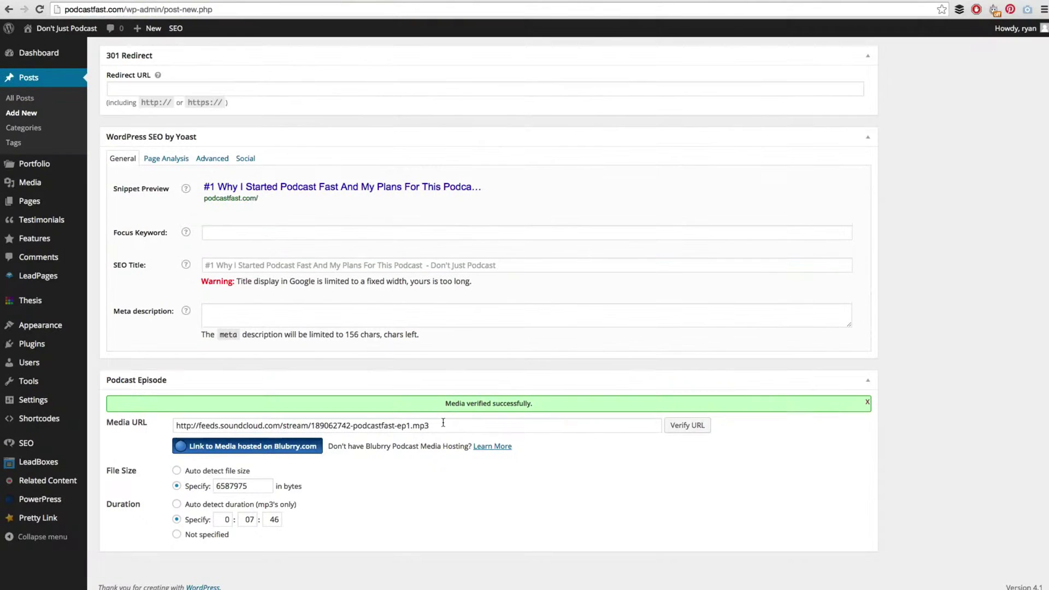
drag(432, 426, 174, 426)
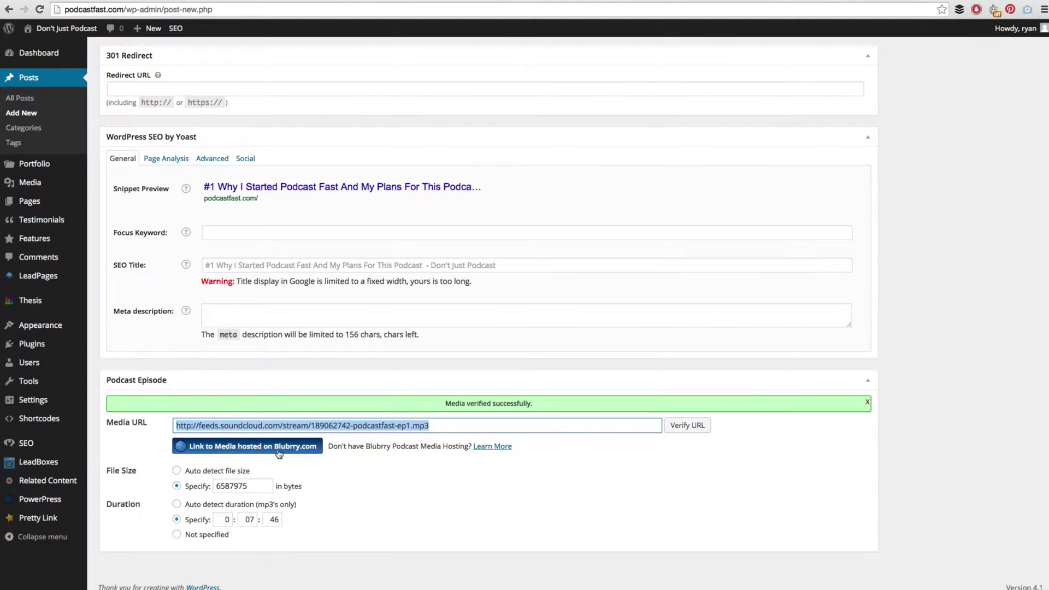
click(415, 484)
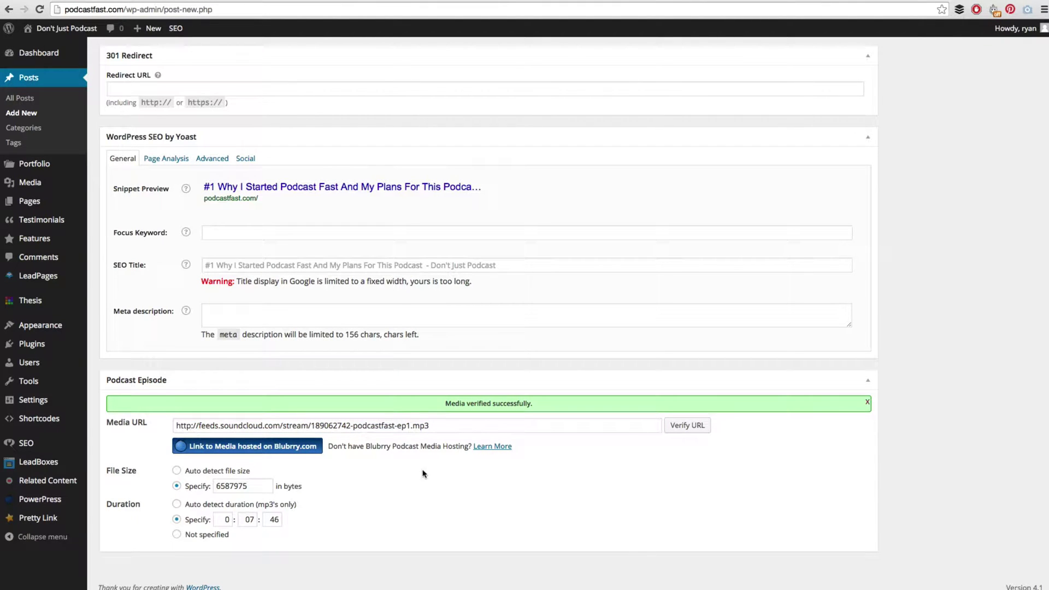
drag(432, 425, 176, 423)
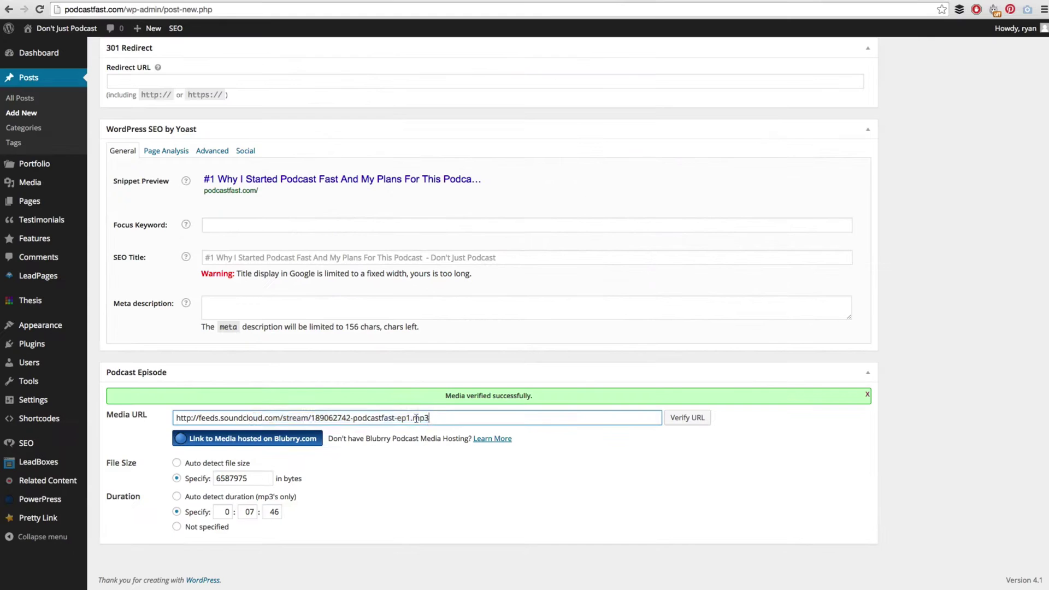
drag(1002, 179, 246, 181)
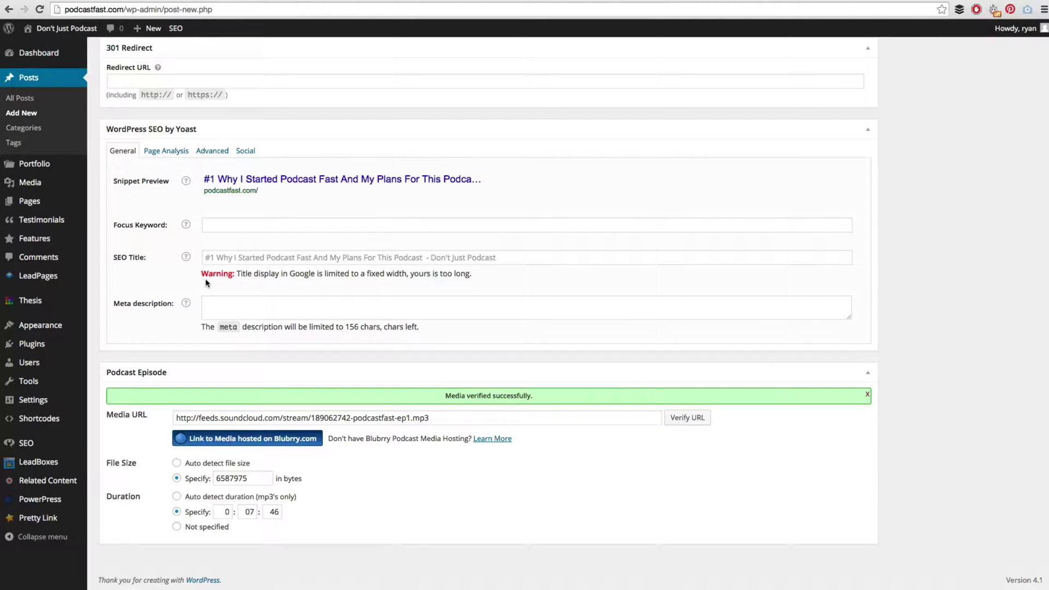
Paste the episode show notes into the empty post body.
scroll(206, 282, up, 20)
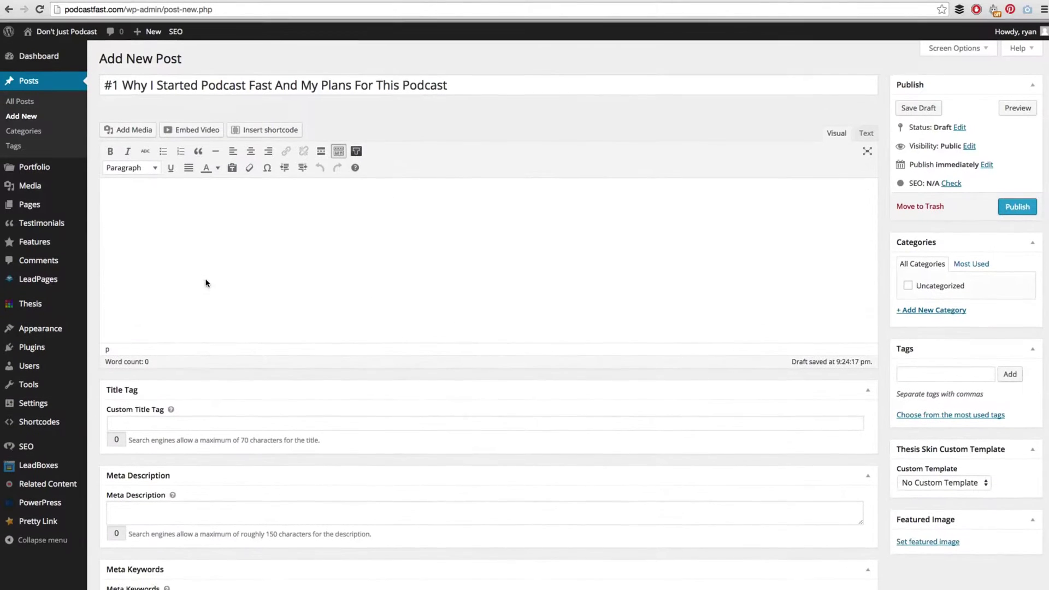
click(343, 226)
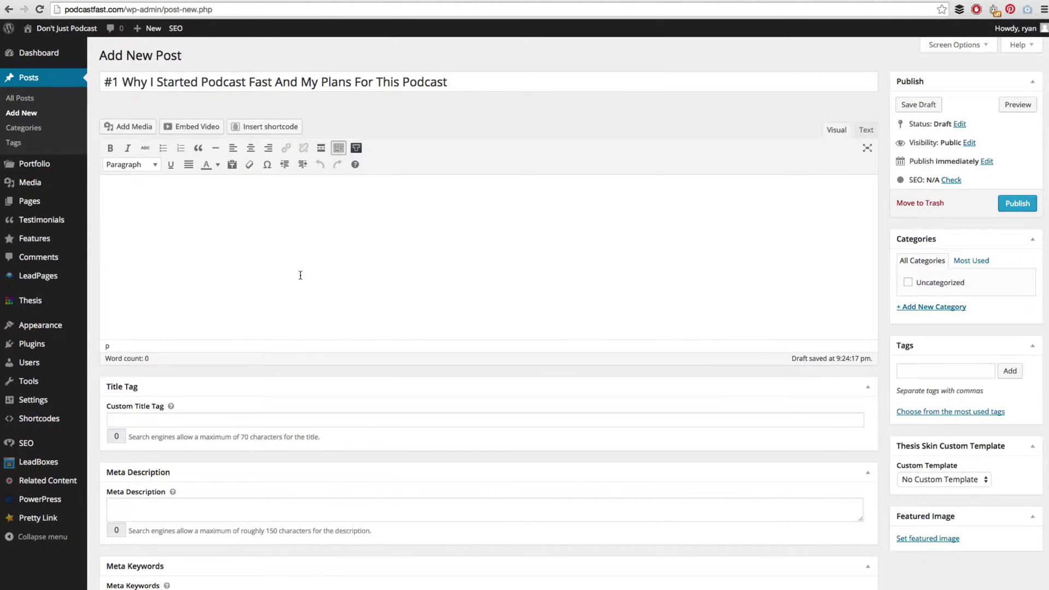
key(ctrl+v)
drag(534, 313, 106, 188)
click(218, 223)
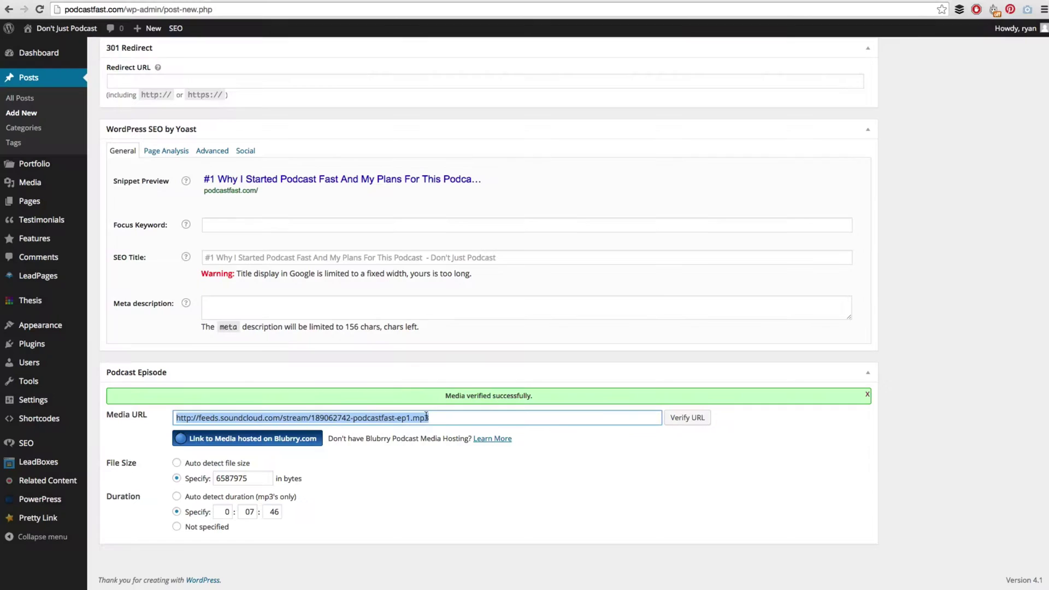
Check the verified Media URL and preview the draft post.
drag(437, 418, 161, 419)
scroll(450, 328, up, 15)
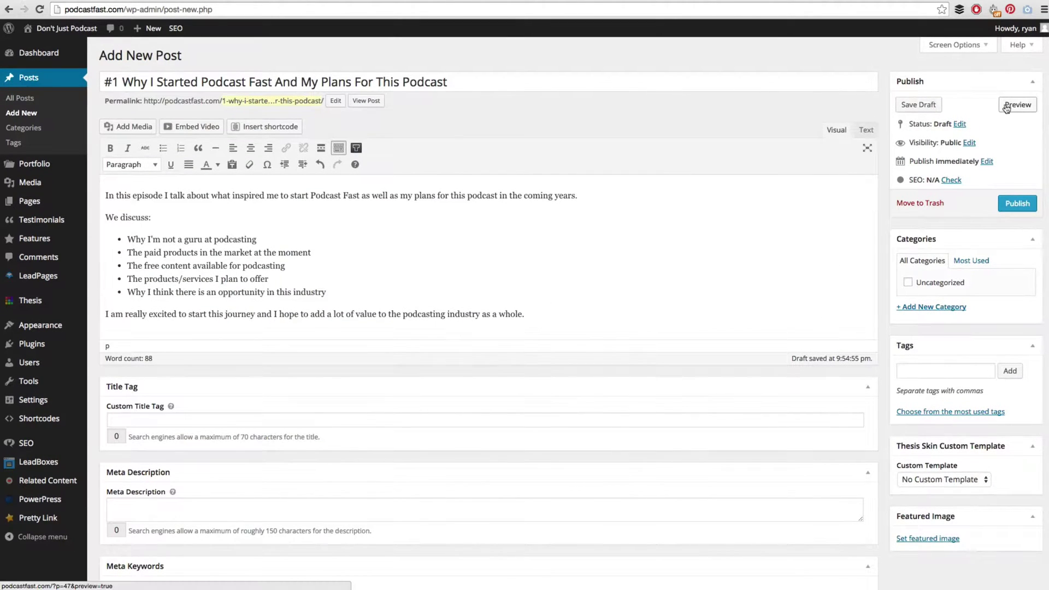
click(213, 1)
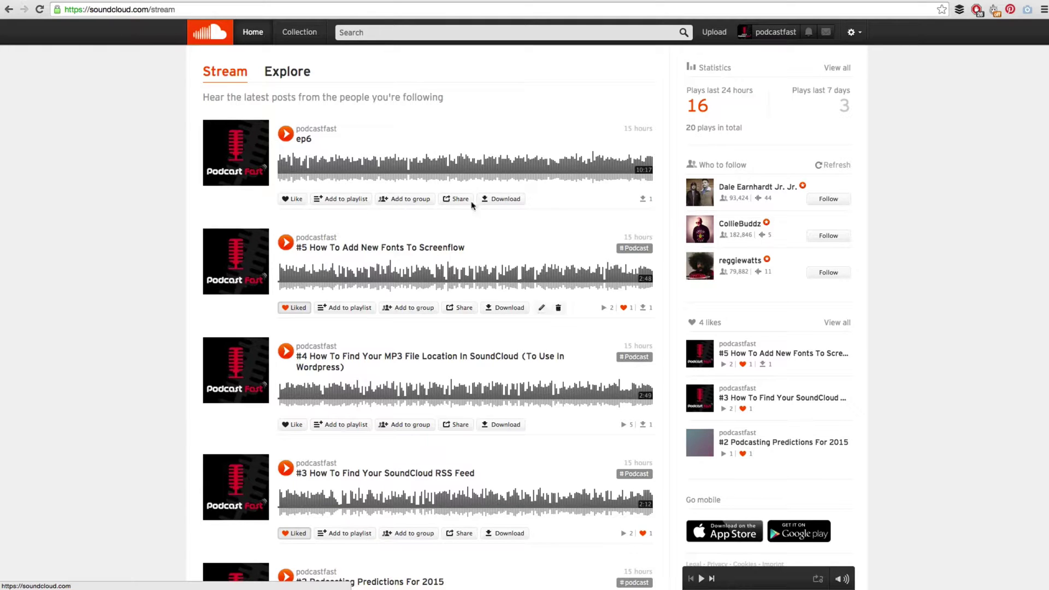
In the #1 Why I Started Podcast Fast track's embed options, choose the standard-size player with artwork.
scroll(372, 191, down, 4)
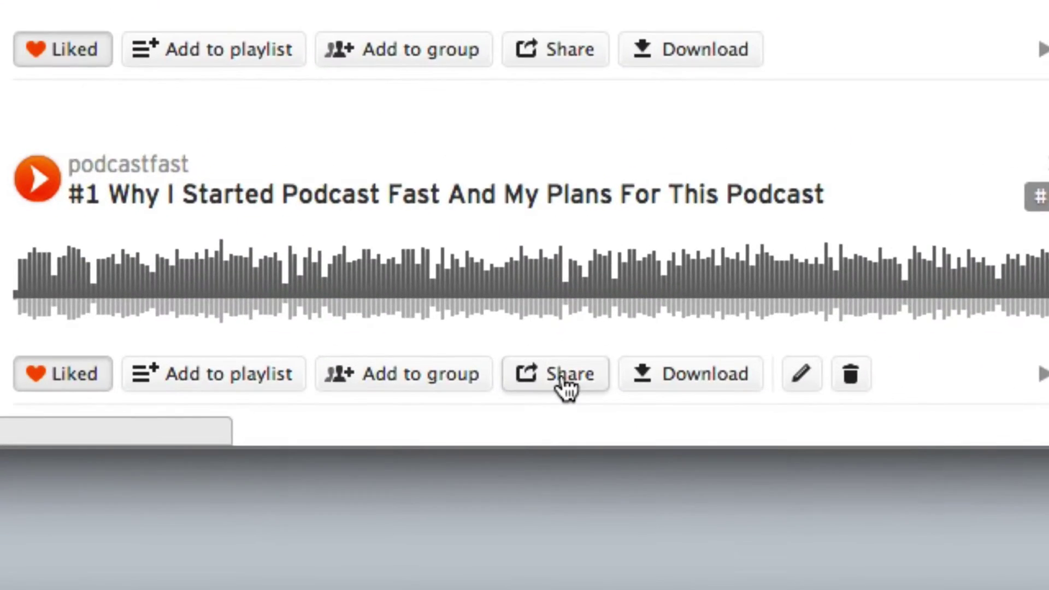
click(566, 385)
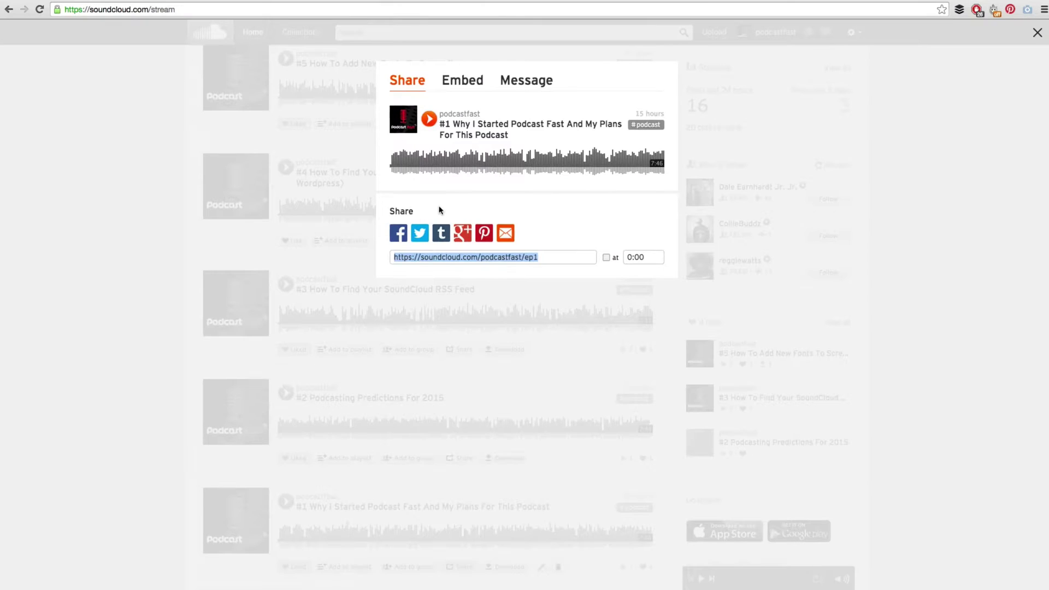
click(464, 83)
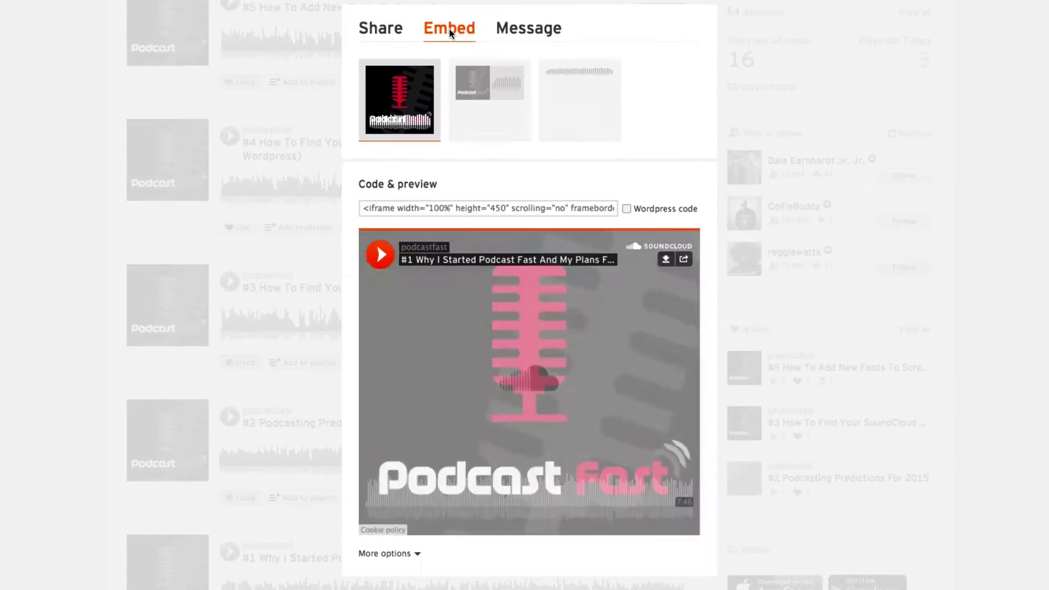
click(497, 101)
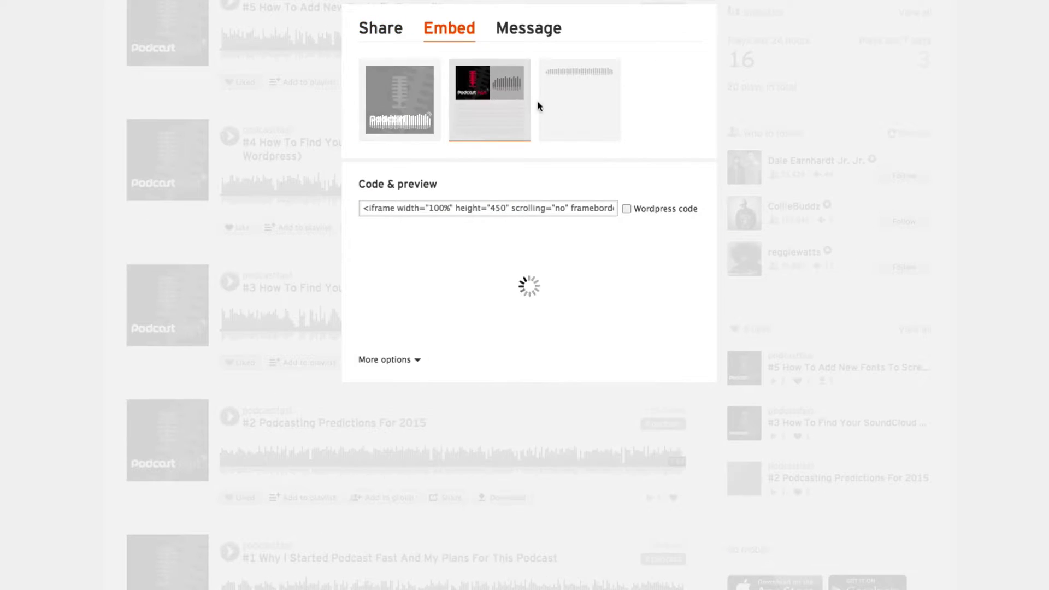
click(567, 105)
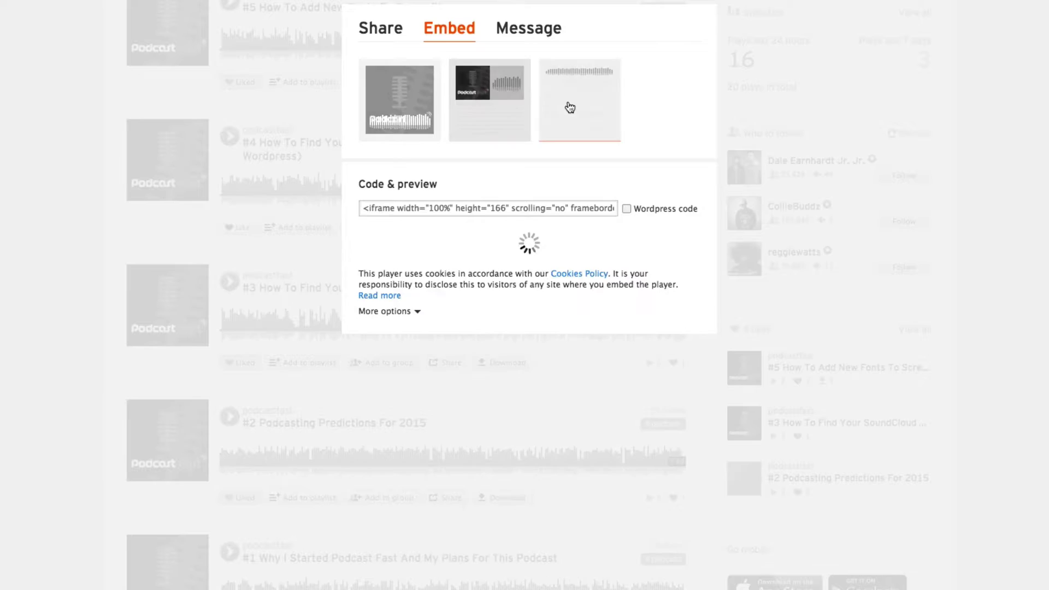
click(486, 120)
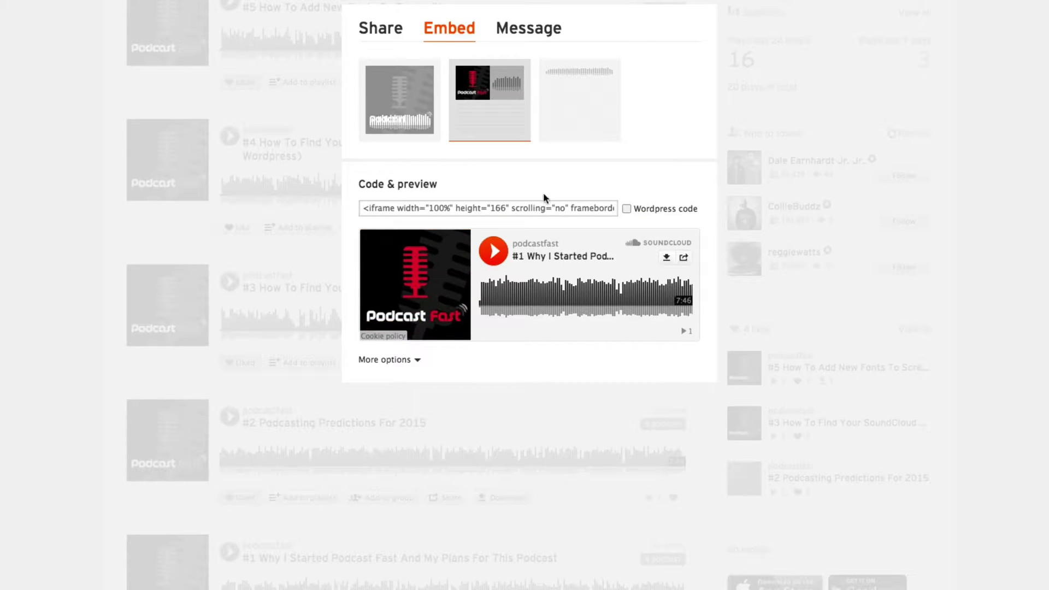
Select and copy the player's embed code.
click(489, 211)
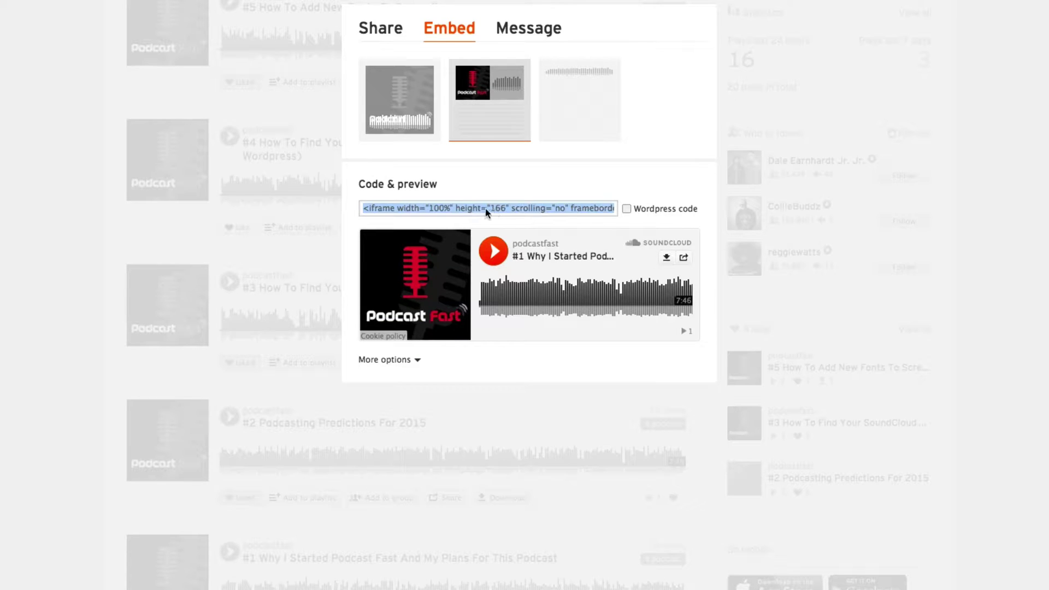
right_click(490, 207)
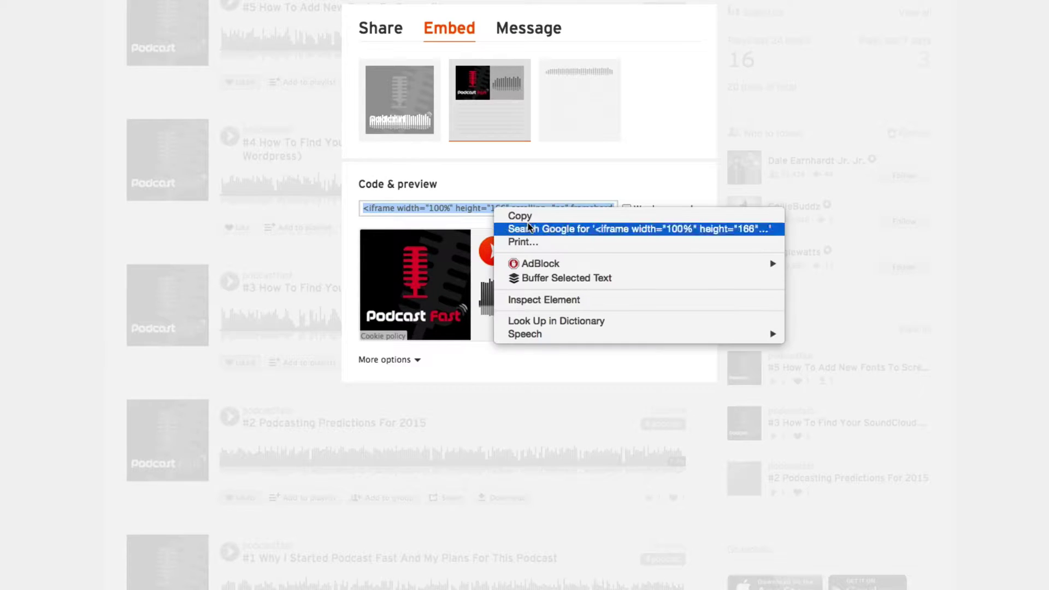
click(529, 217)
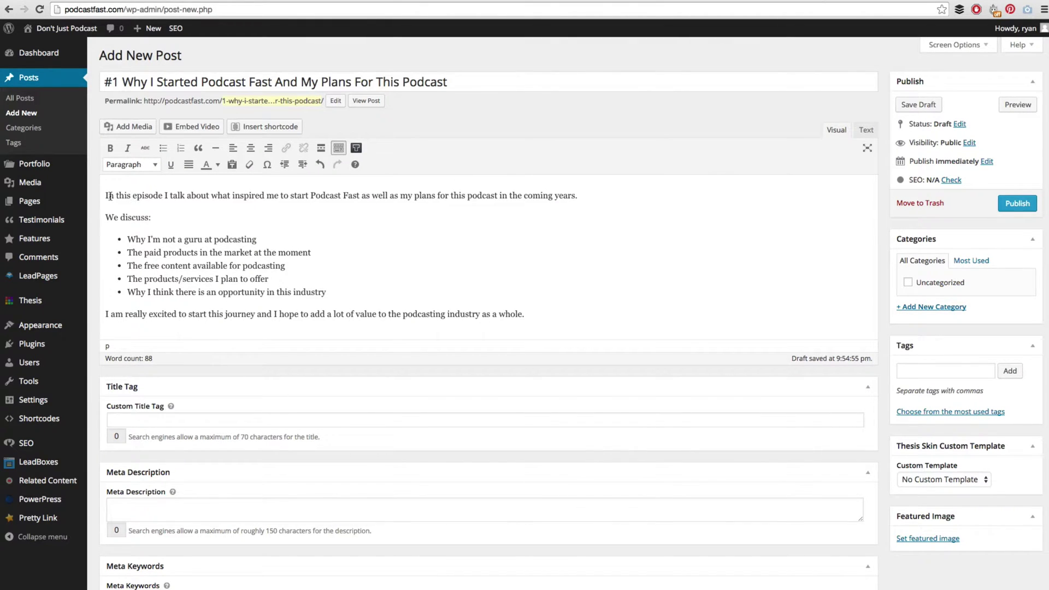
Add a blank line after the intro paragraph and paste the SoundCloud iframe embed code there in Text view.
drag(106, 196, 594, 189)
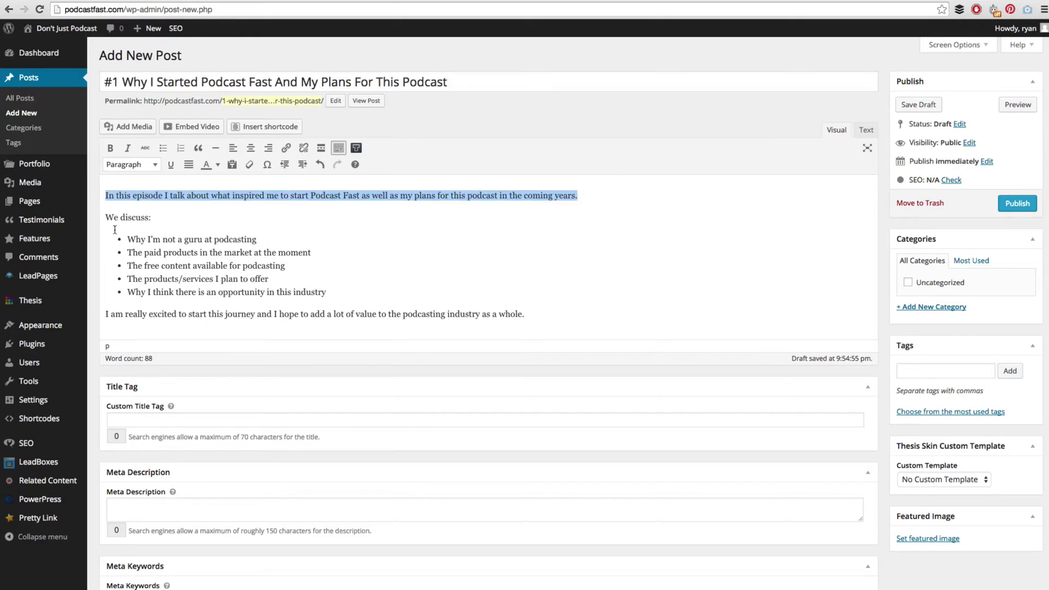
drag(107, 217, 152, 217)
click(582, 195)
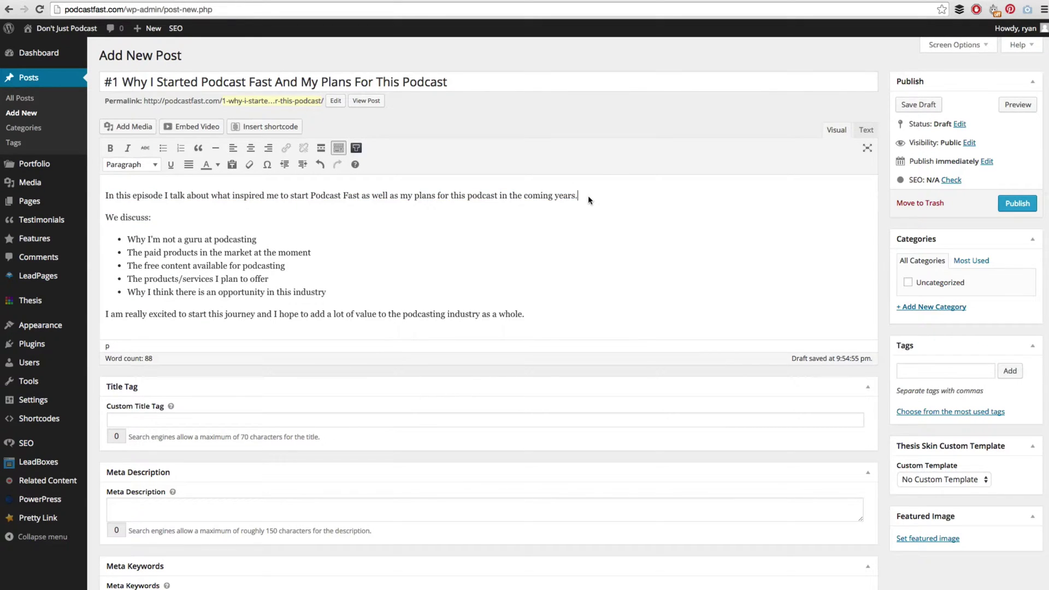
key(Return)
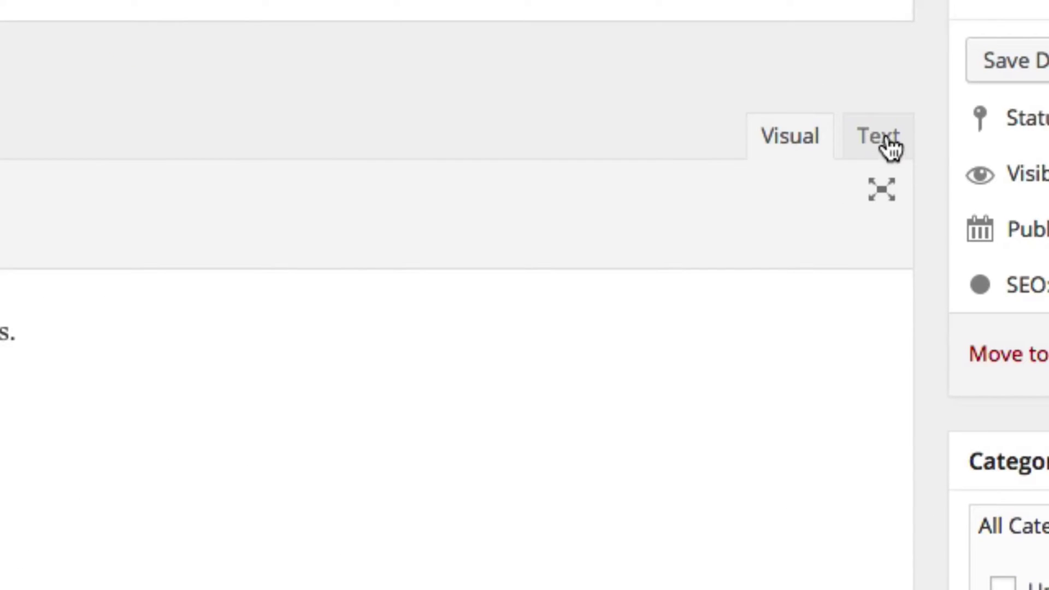
click(883, 145)
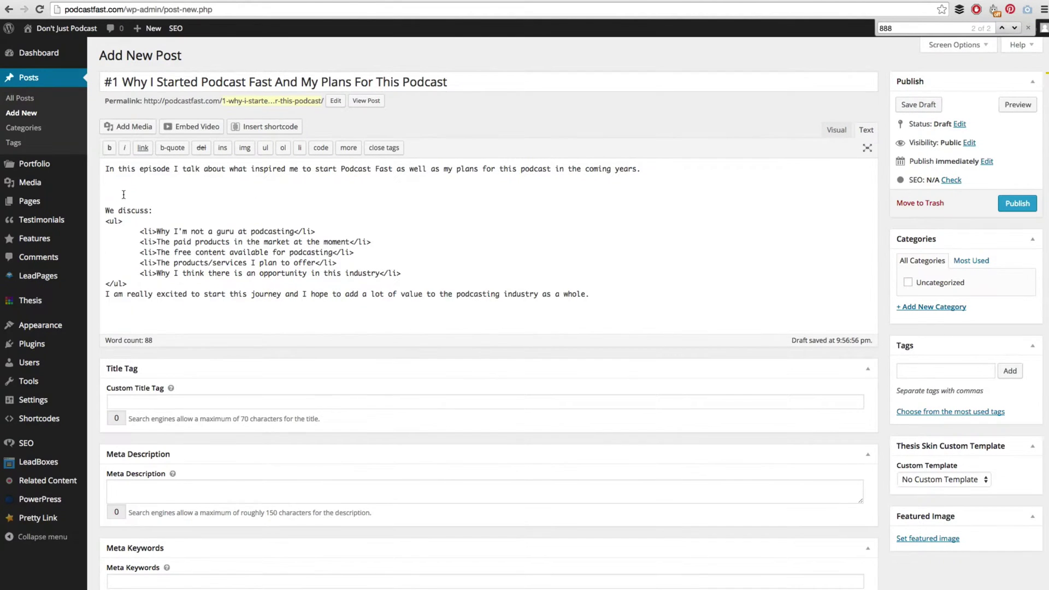
right_click(123, 189)
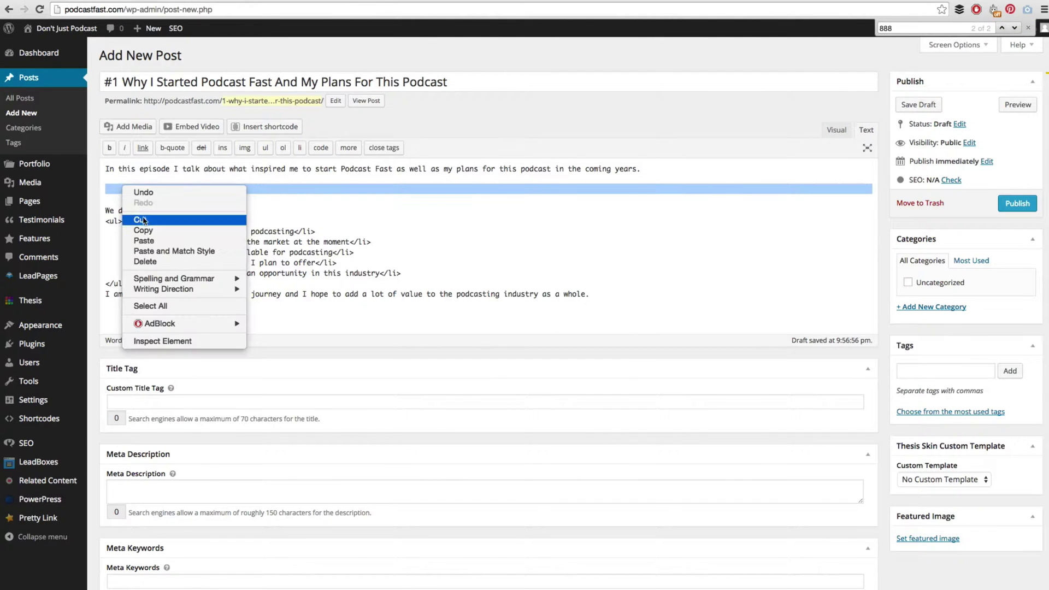
click(143, 240)
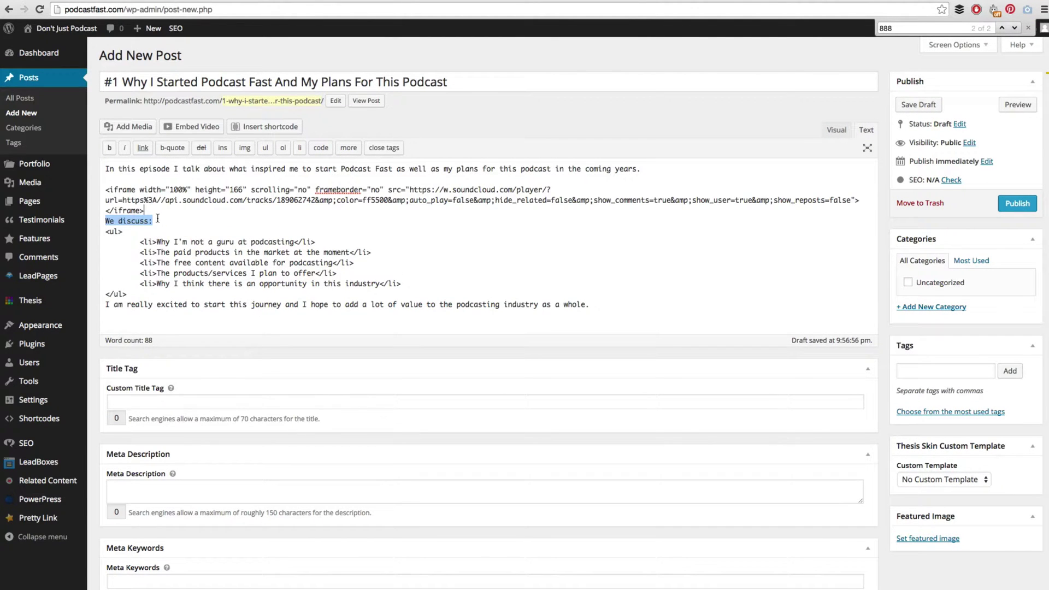
key(Return)
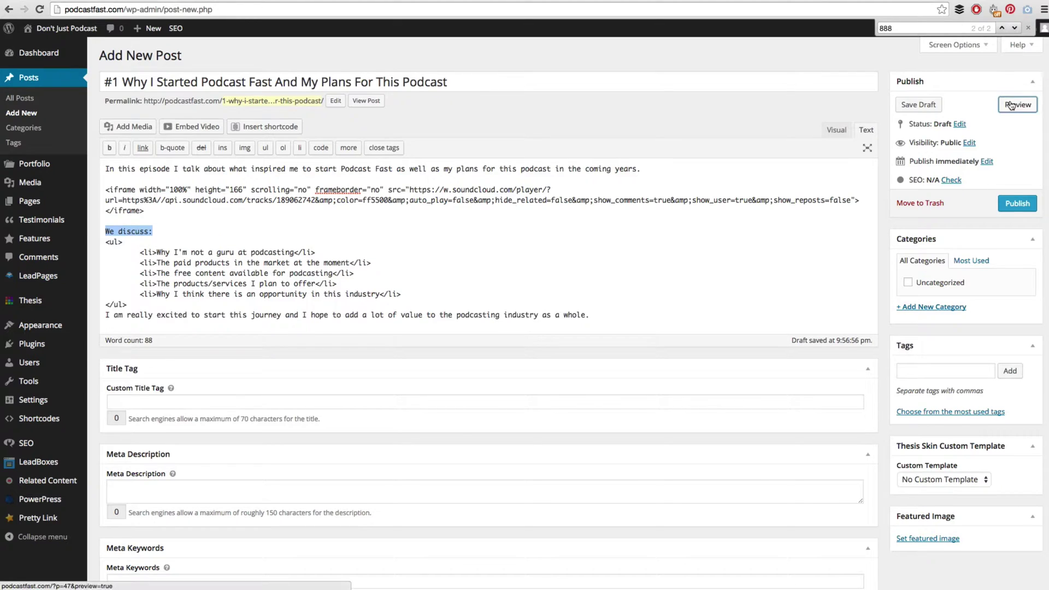
click(1012, 105)
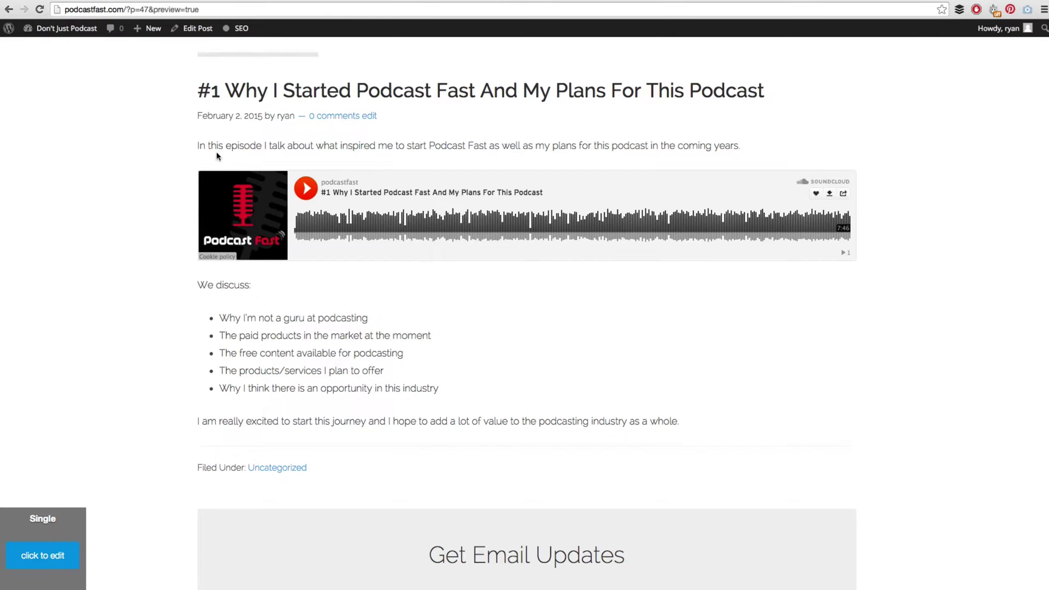
click(306, 189)
click(307, 192)
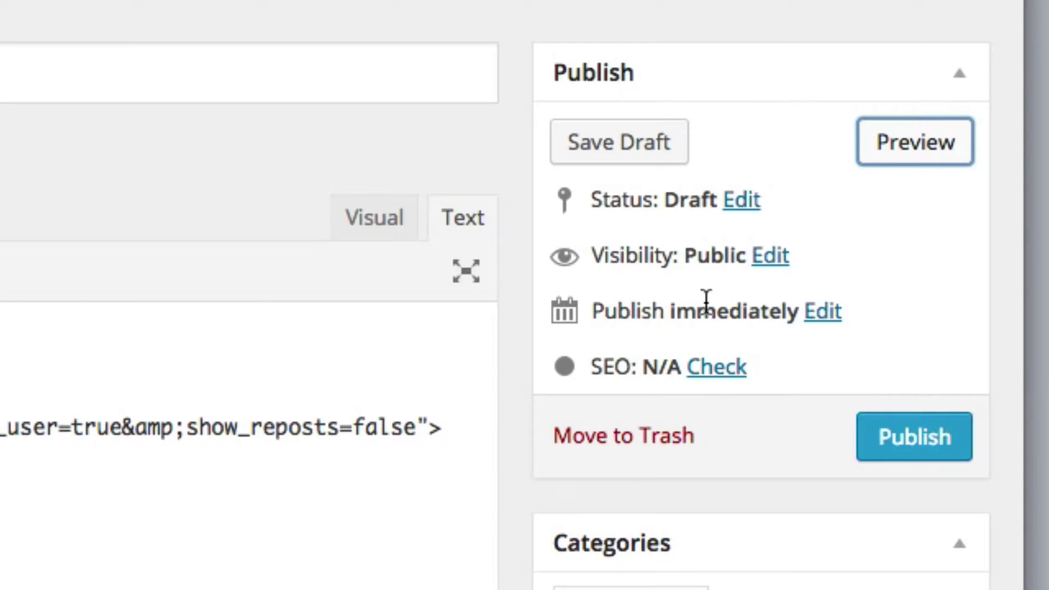
Keep the schedule at Publish immediately and publish the post live.
drag(597, 311, 825, 321)
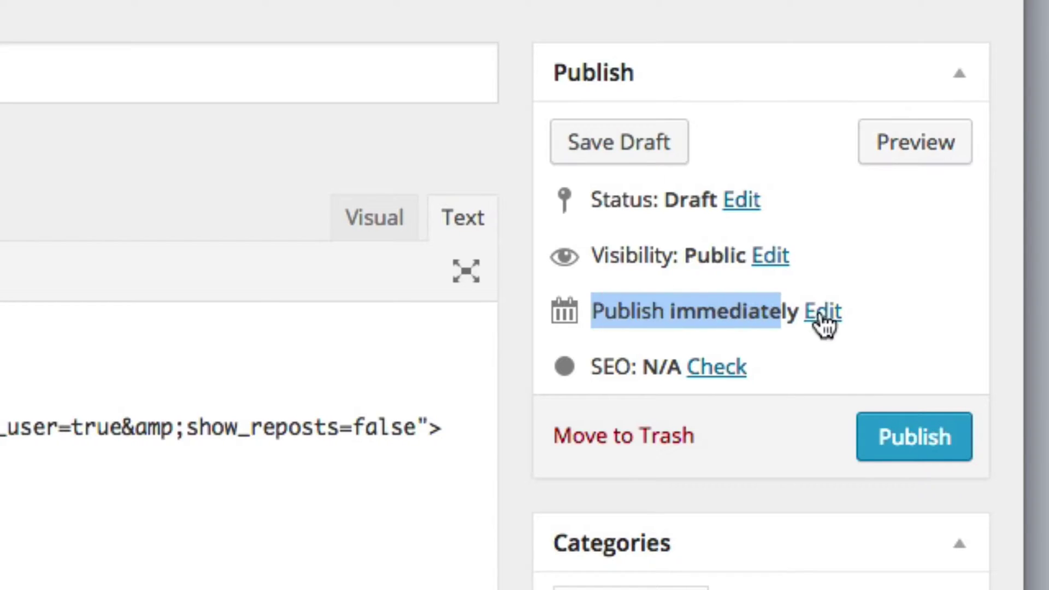
click(824, 320)
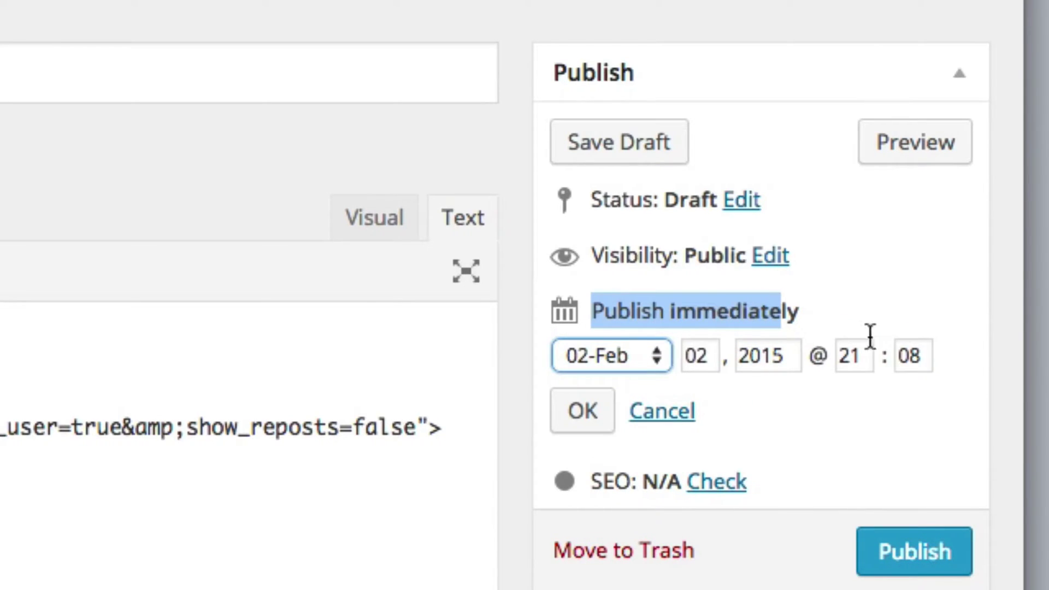
click(563, 414)
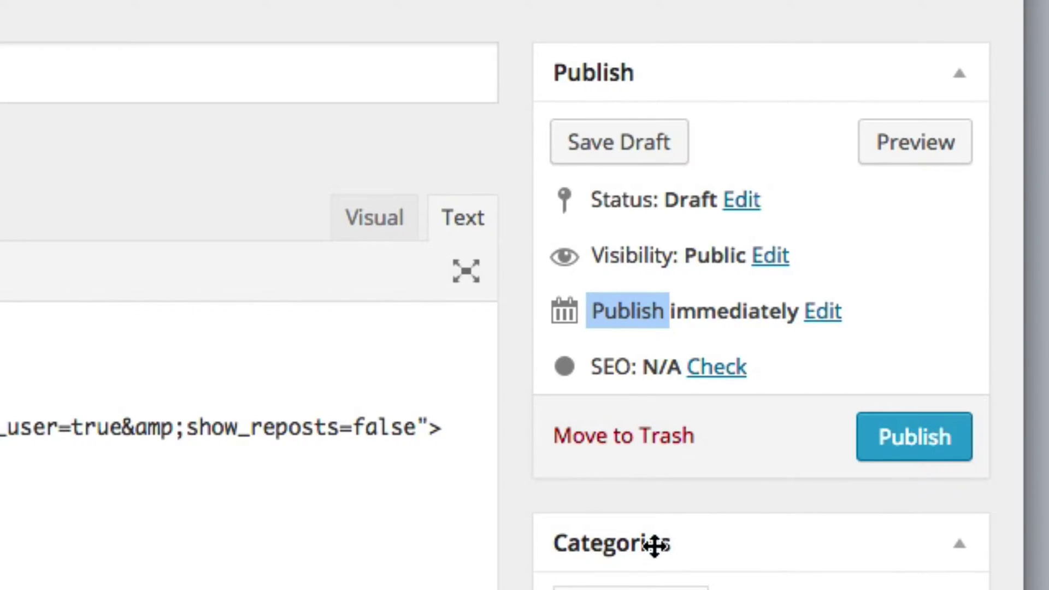
click(918, 442)
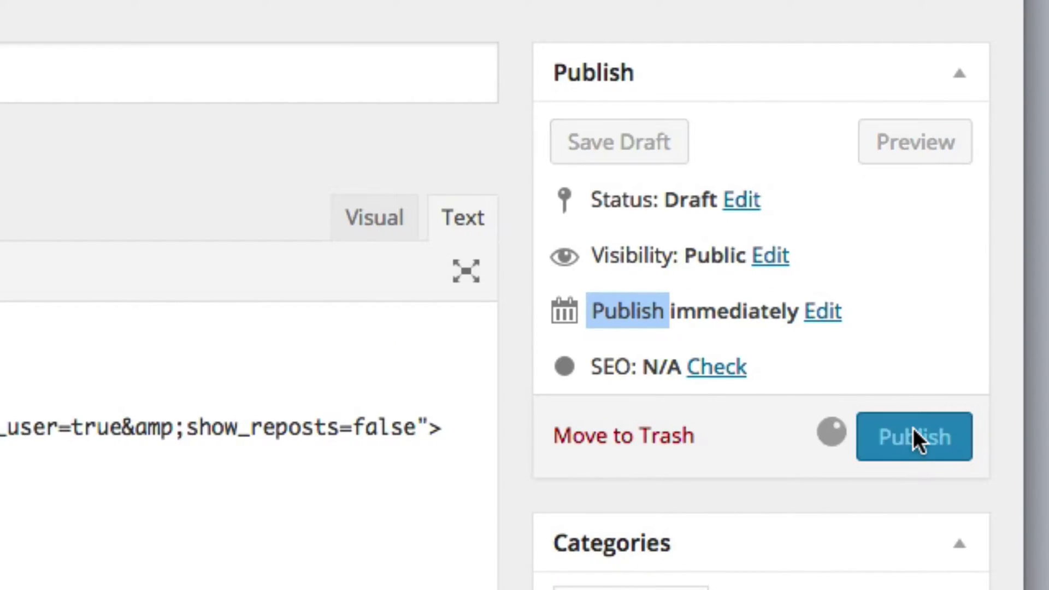